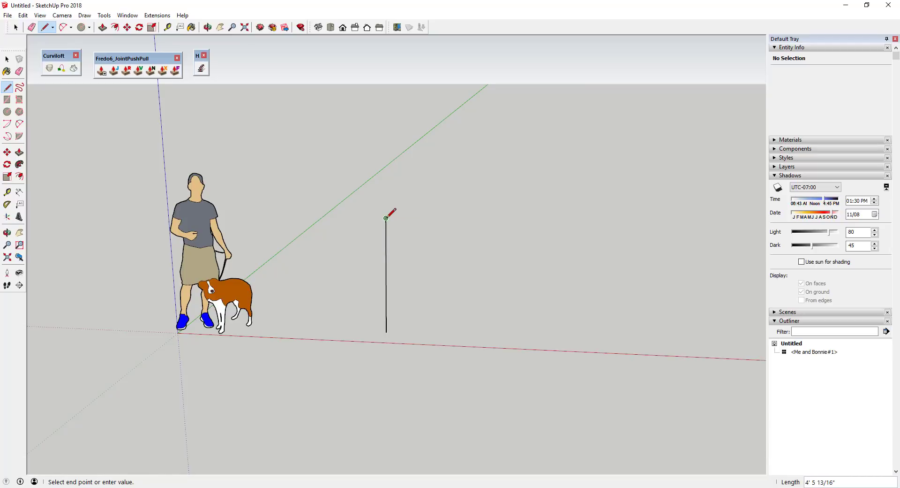
Finish the vertical line and erase the default scale figure of the man with his dog.
key("space")
key("e")
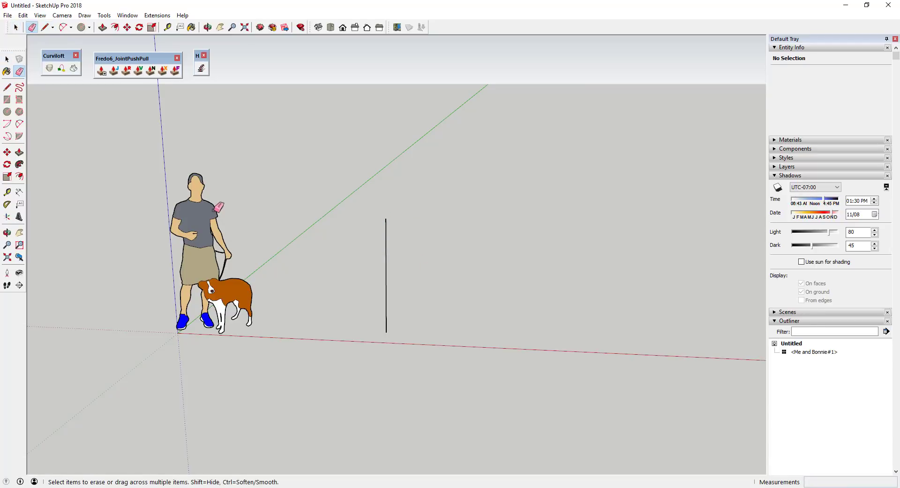
left_click(210, 210)
key("space")
Create a helix along the vertical line with Radius 1 and Radius 2 set to 4 and Laps set to 3.
scroll(402, 265, "up", 3)
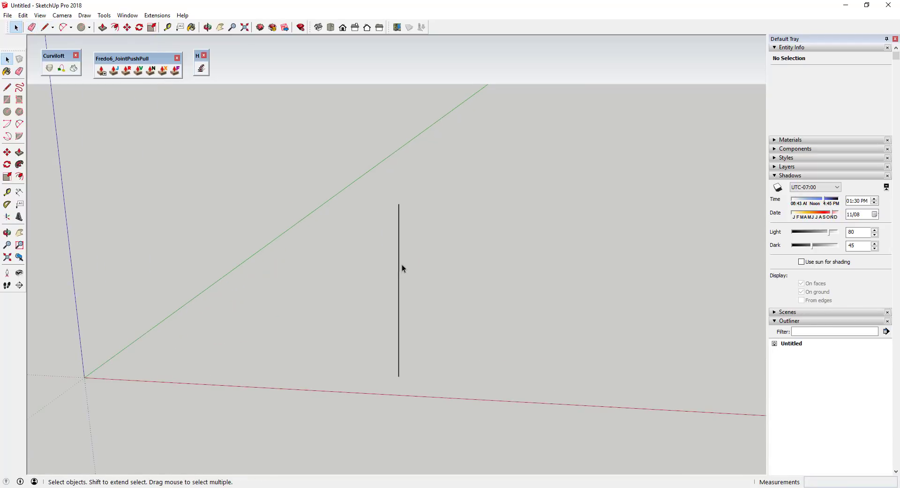
left_click(398, 258)
scroll(415, 271, "up", 2)
key("o")
key("space")
middle_click_drag(420, 257, 395, 243)
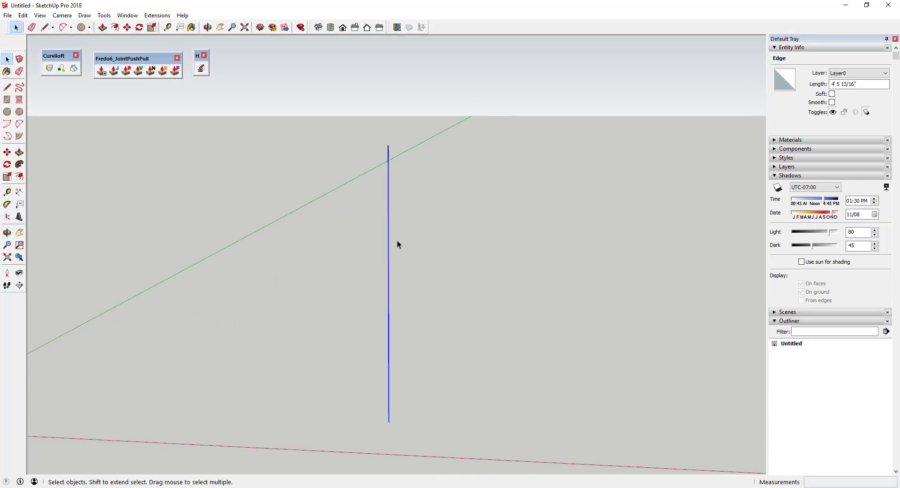
left_click(201, 69)
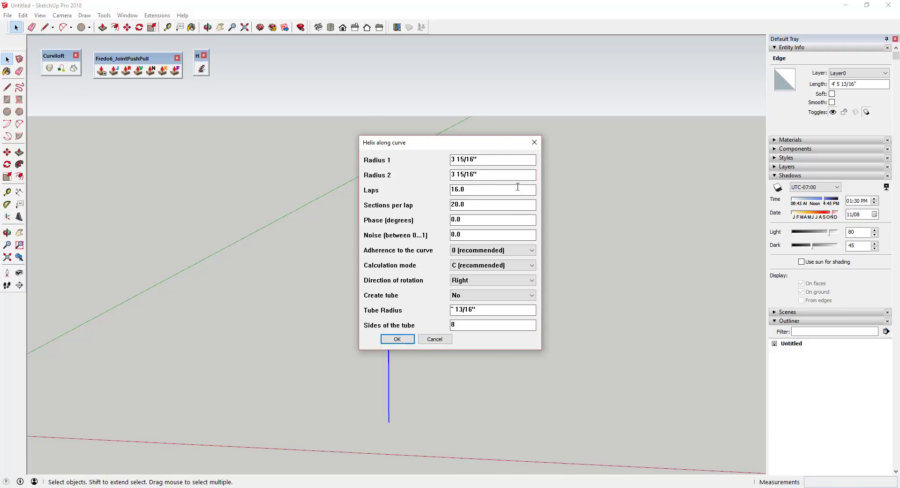
left_click_drag(481, 161, 388, 160)
type("4")
left_click_drag(492, 178, 367, 158)
type("4")
key("Tab")
type("3")
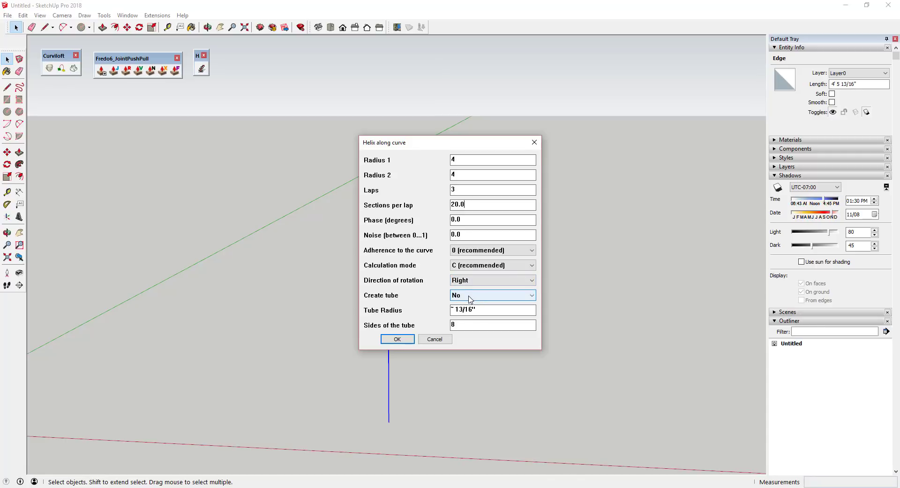
left_click(397, 338)
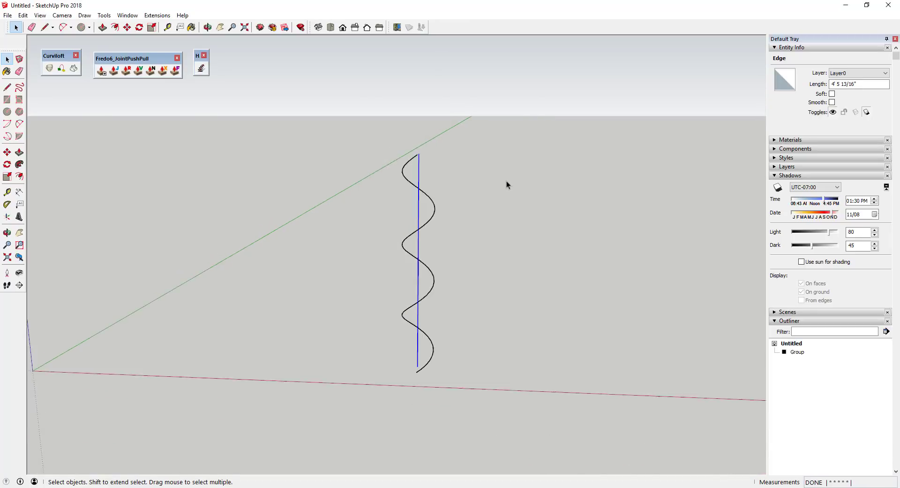
Examine the helix around the vertical line from several angles and select its group.
scroll(429, 292, "up", 3)
middle_click_drag(430, 292, 498, 324)
scroll(449, 297, "up", 3)
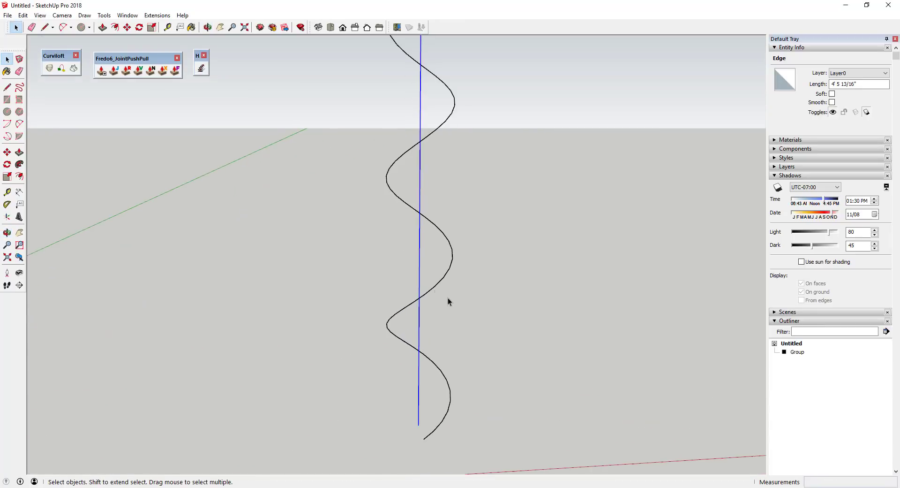
scroll(425, 263, "down", 2)
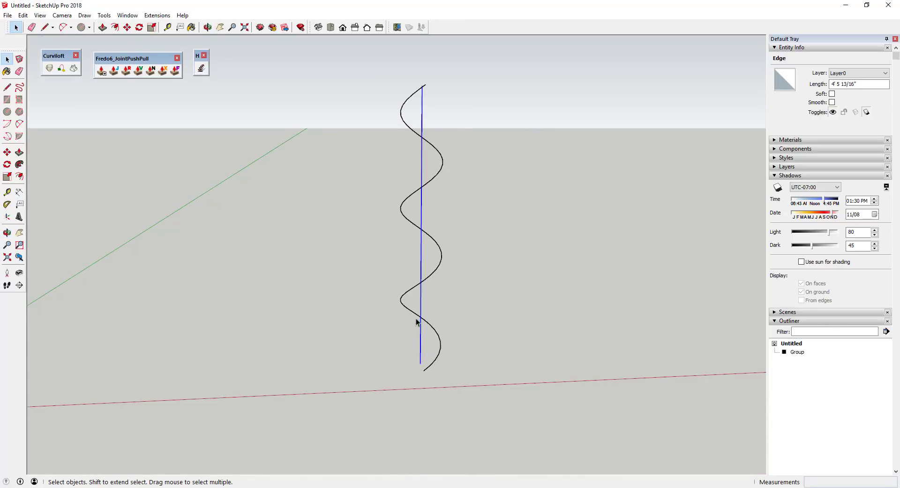
middle_click_drag(421, 363, 443, 346)
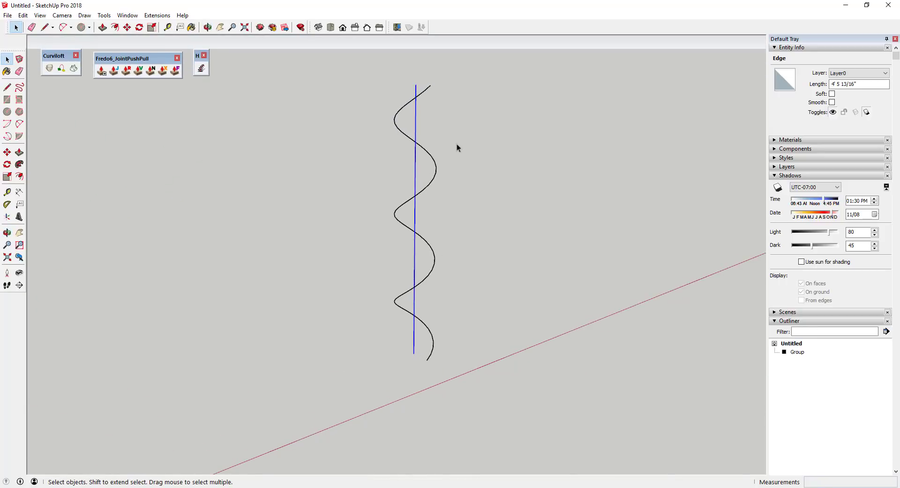
middle_click_drag(457, 144, 396, 236)
left_click(428, 257)
scroll(407, 216, "up", 3)
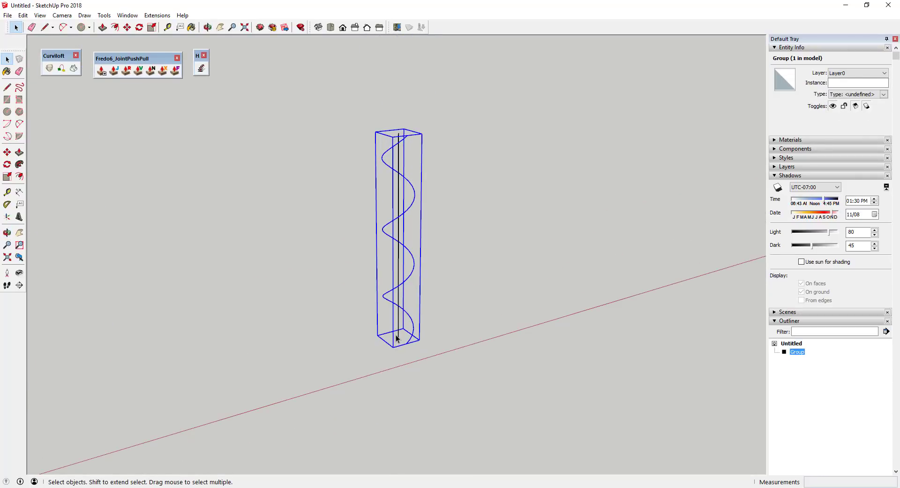
scroll(406, 366, "up", 4)
scroll(403, 352, "down", 3)
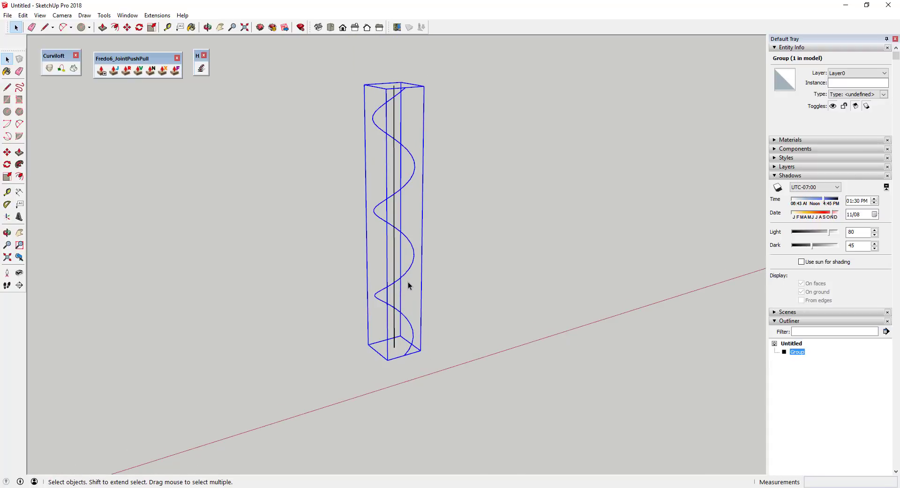
key("q")
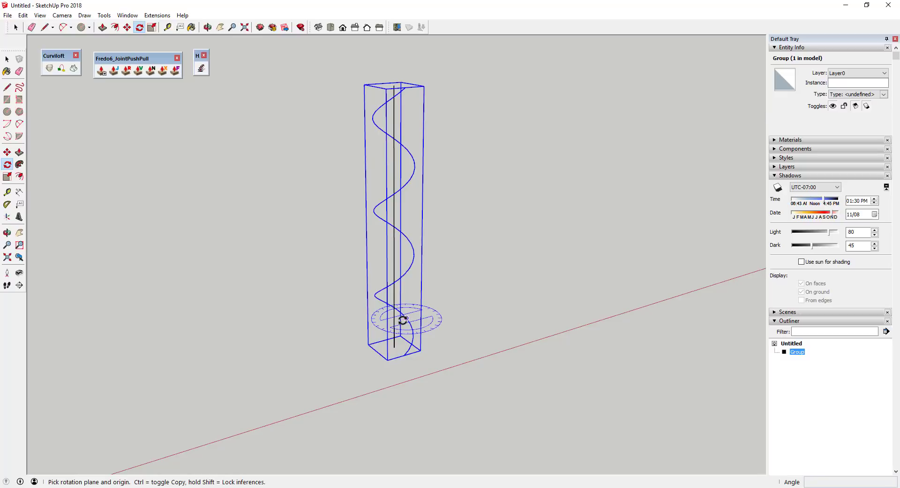
key("space")
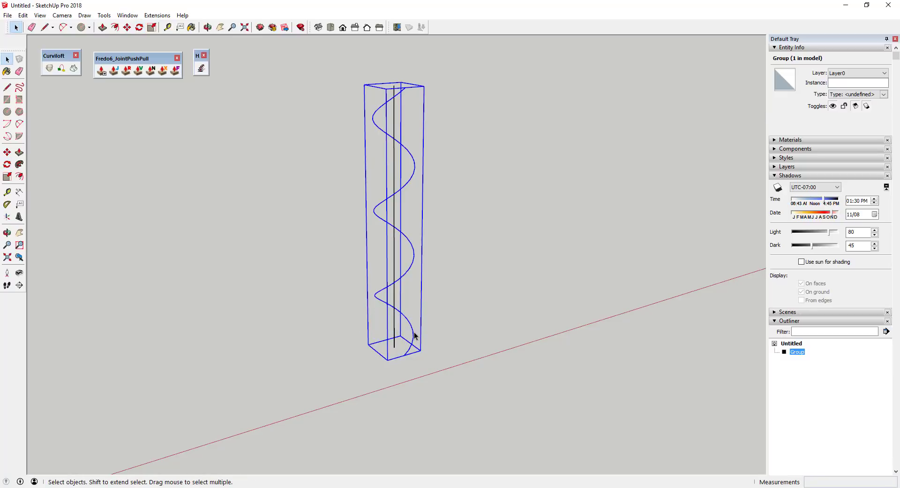
key("q")
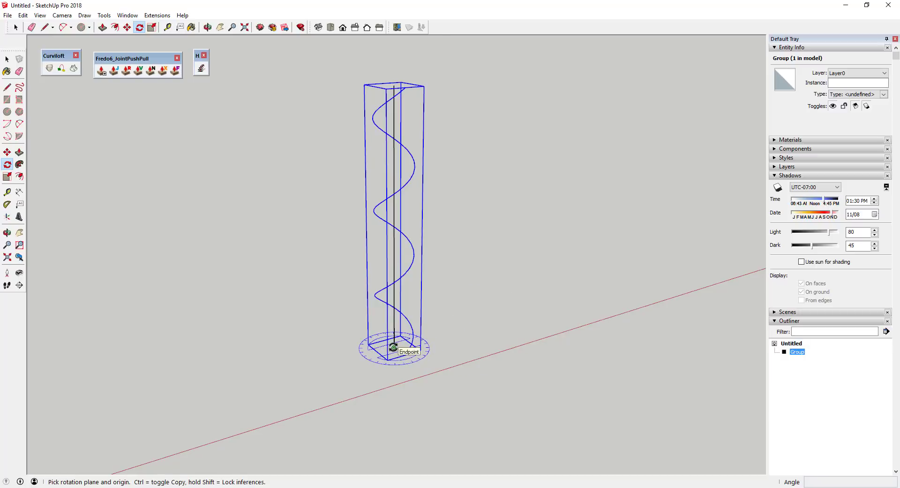
scroll(394, 347, "up", 3)
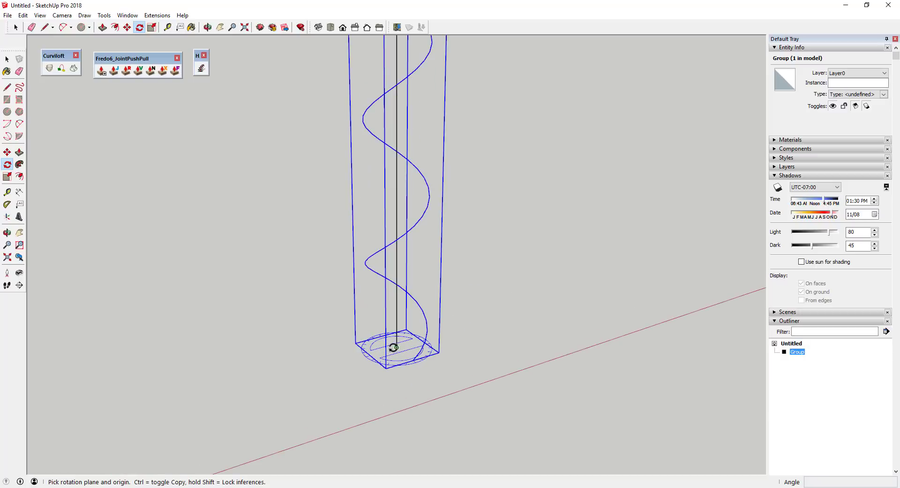
left_click(397, 347)
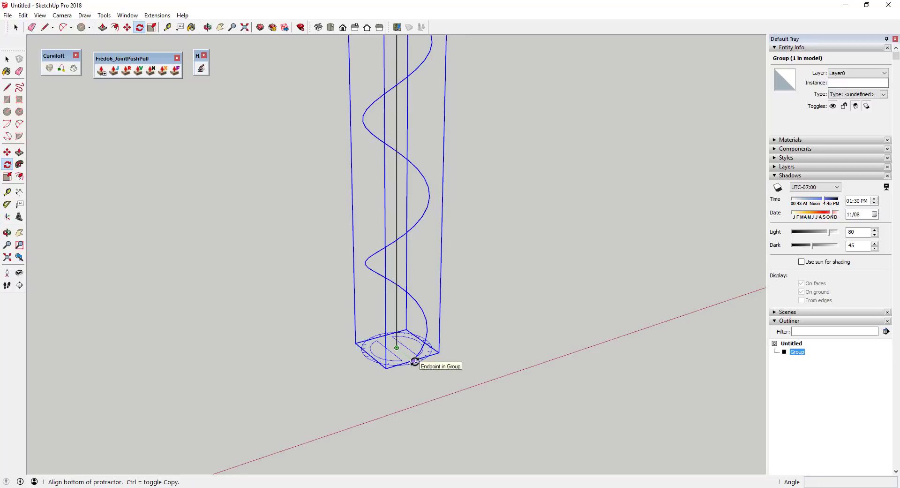
left_click(415, 361)
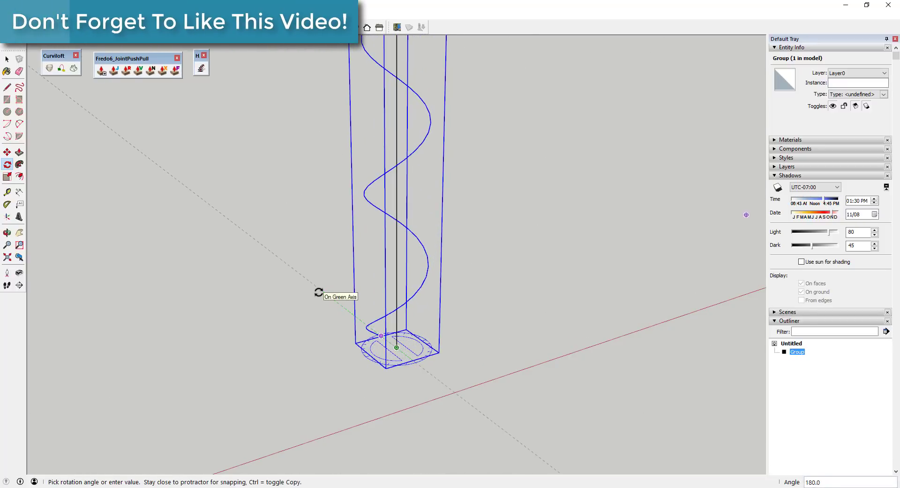
key("ctrl")
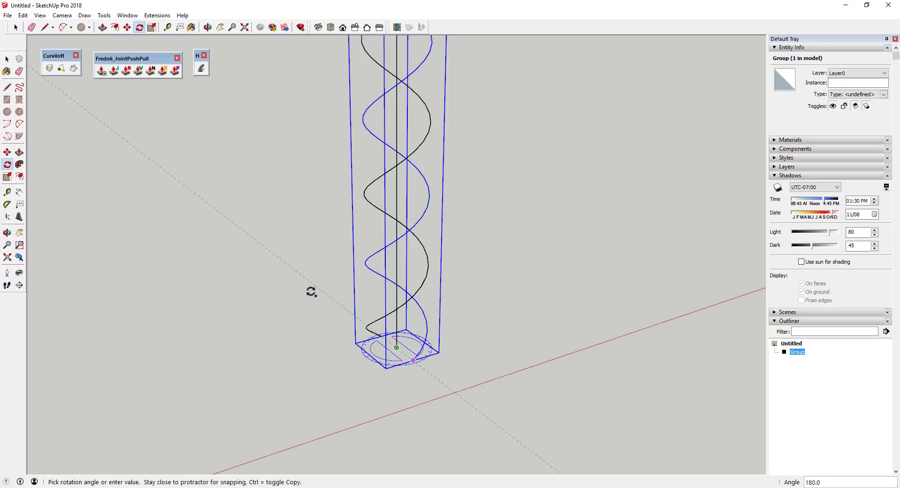
key("space")
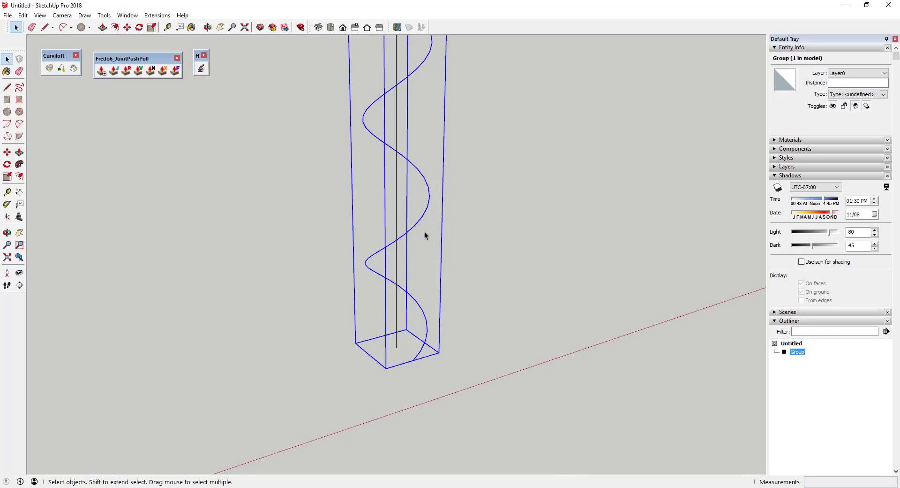
double_click(422, 347)
left_click(440, 347)
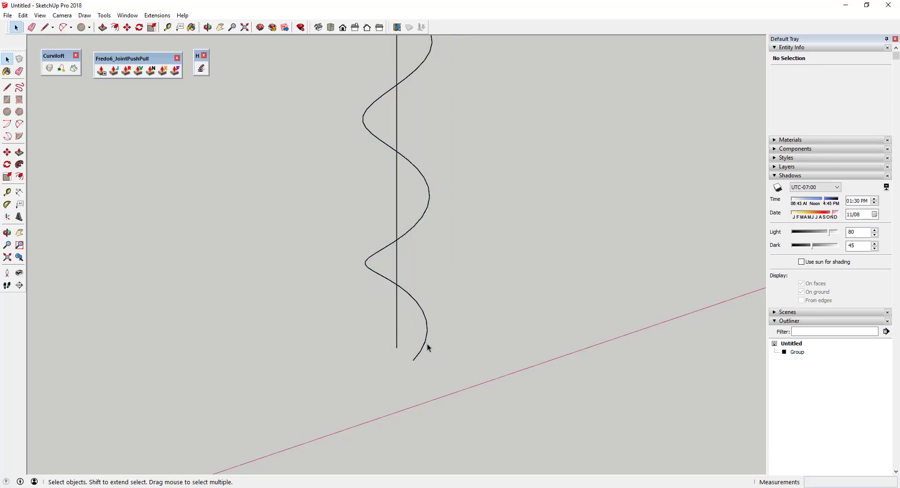
Explode the helix group and select the resulting curve.
left_click(427, 347)
right_click(424, 347)
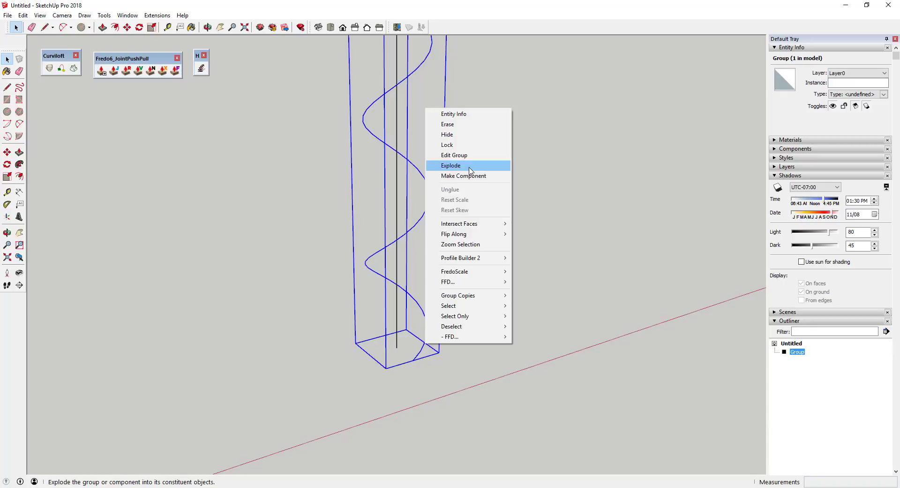
left_click(515, 303)
left_click(424, 316)
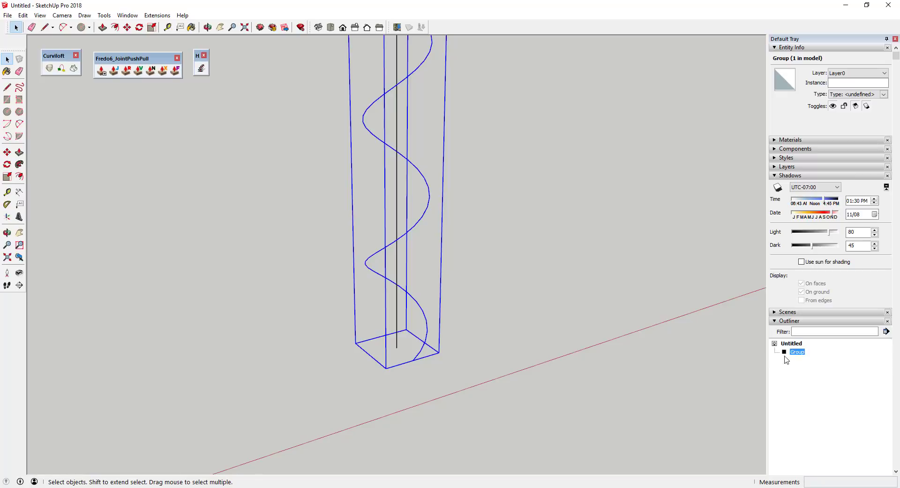
right_click(418, 308)
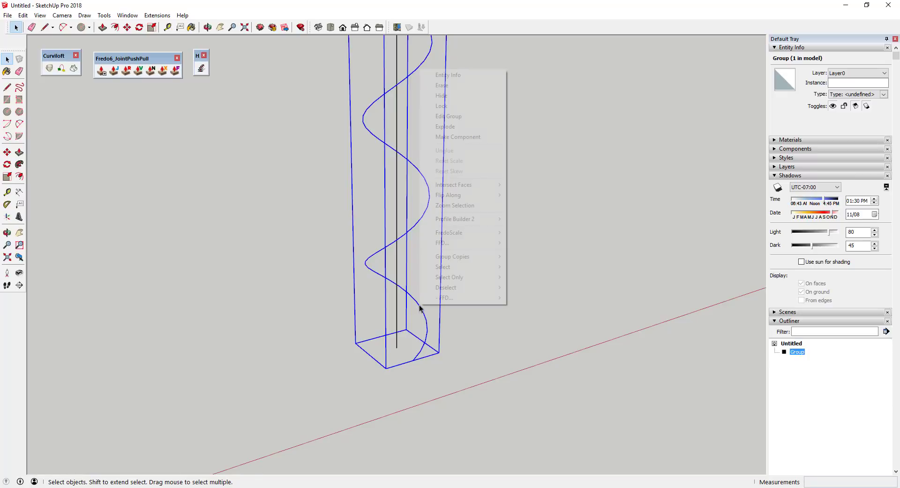
left_click(448, 133)
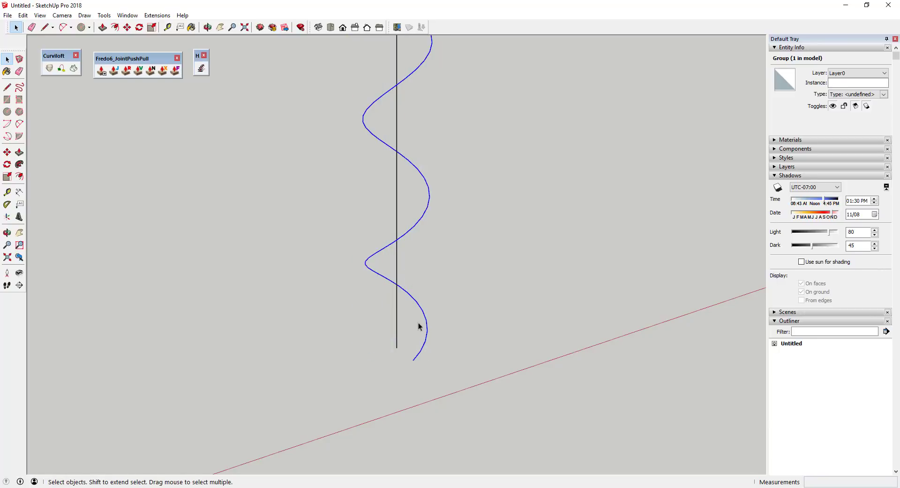
left_click(426, 321)
scroll(429, 364, "down", 3)
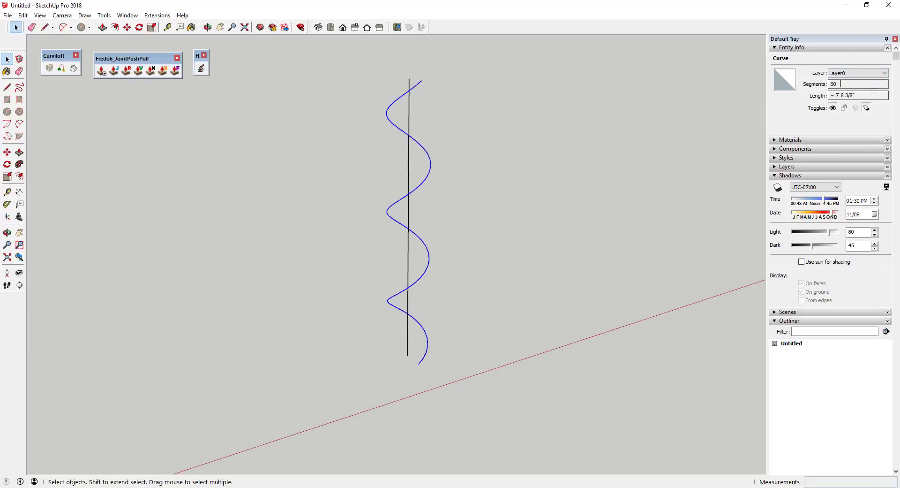
scroll(431, 367, "up", 2)
mouse_move(432, 366)
middle_mouse_down()
mouse_move(410, 353)
mouse_move(420, 362)
middle_mouse_up()
key("m")
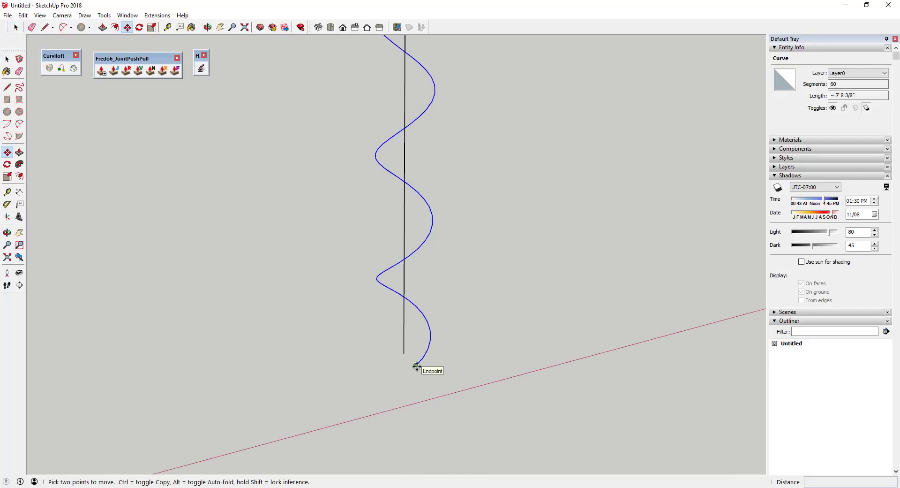
left_click(416, 365)
key("ctrl")
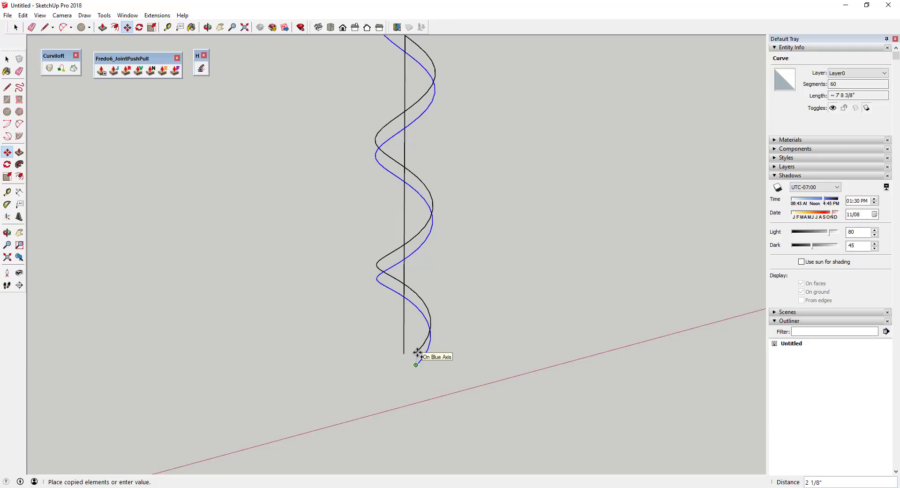
key("Escape")
key("space")
Copy the helix curve 2" straight up along the blue axis from its lower endpoint.
key("m")
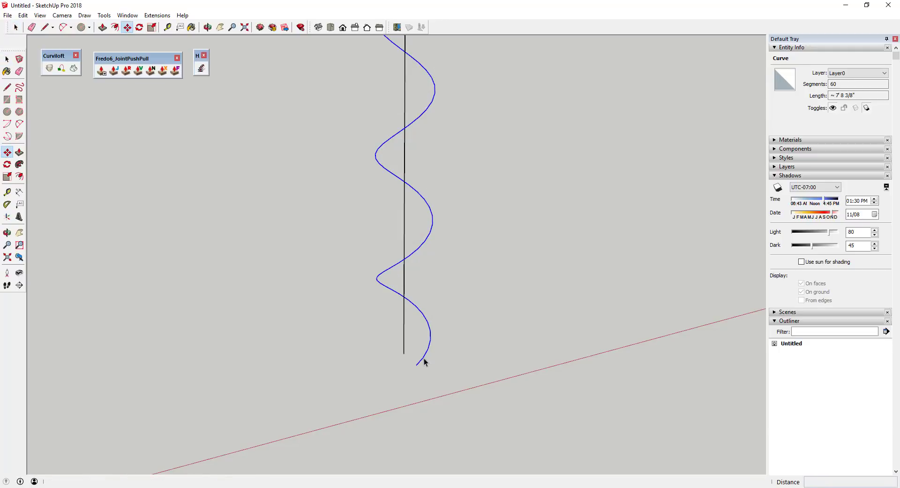
left_click(416, 364)
key("ctrl")
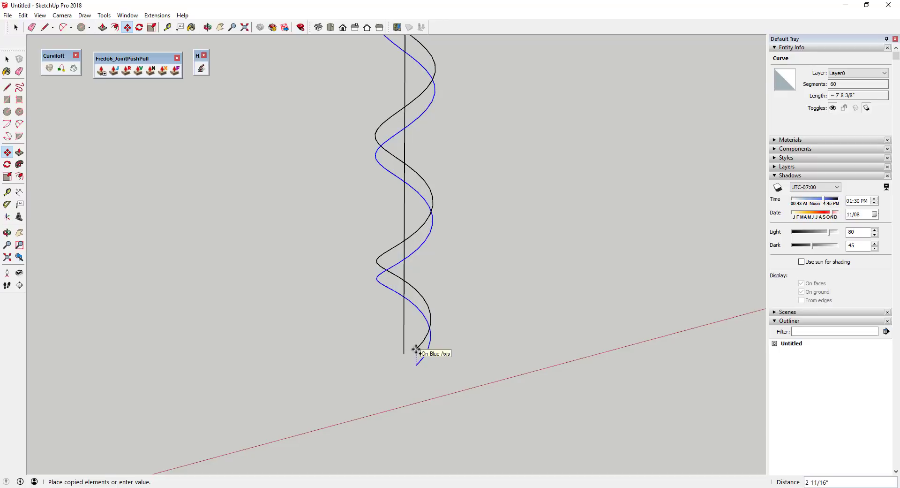
scroll(416, 350, "up", 2)
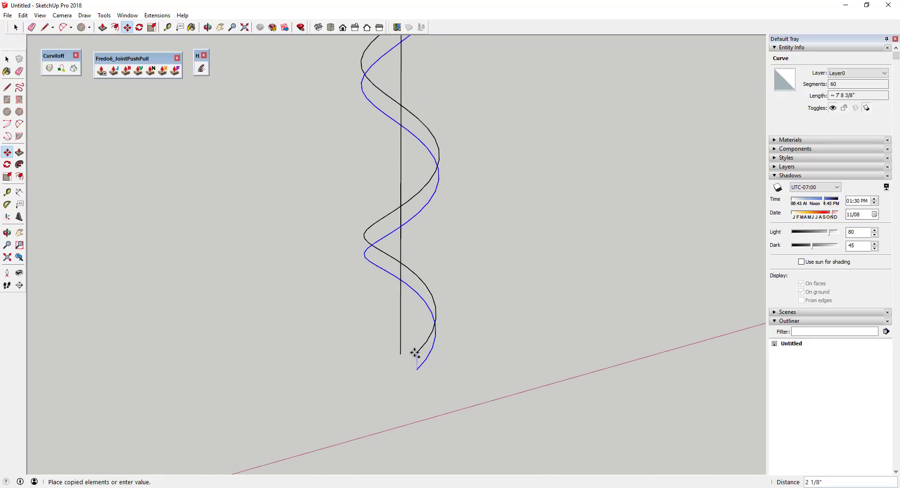
type("2")
key("Return")
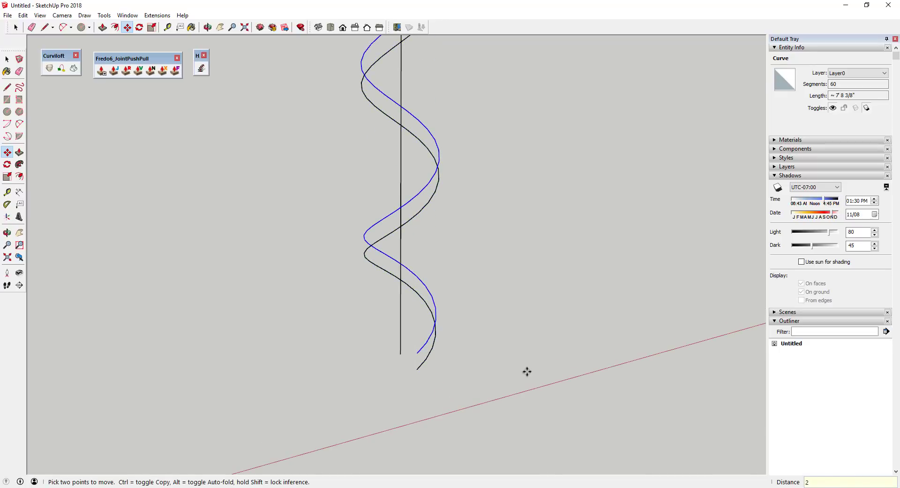
key("space")
Draw a vertical line joining the lower endpoints of the two helix curves.
middle_click_drag(526, 372, 464, 358)
scroll(462, 362, "down", 5)
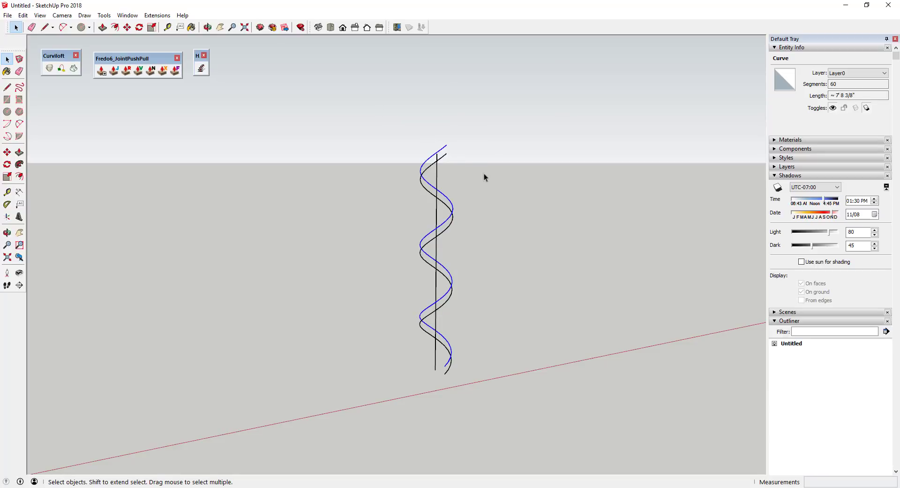
scroll(445, 378, "up", 5)
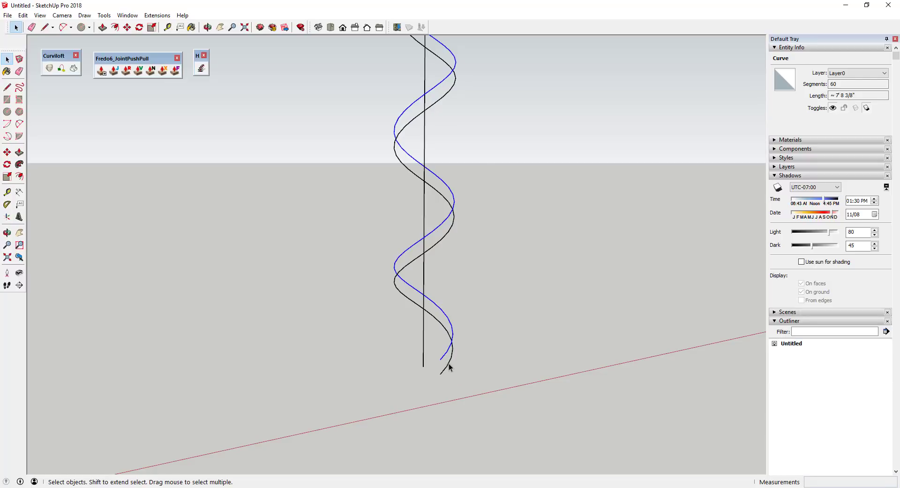
key("l")
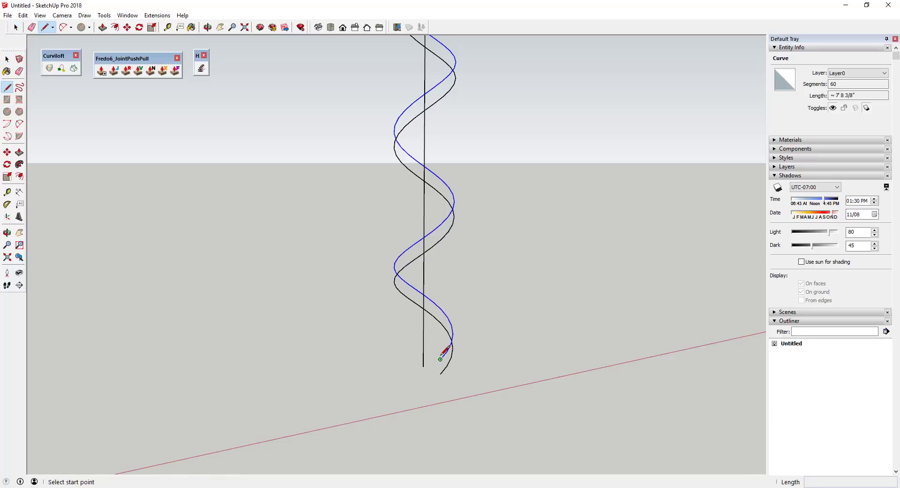
left_click(441, 359)
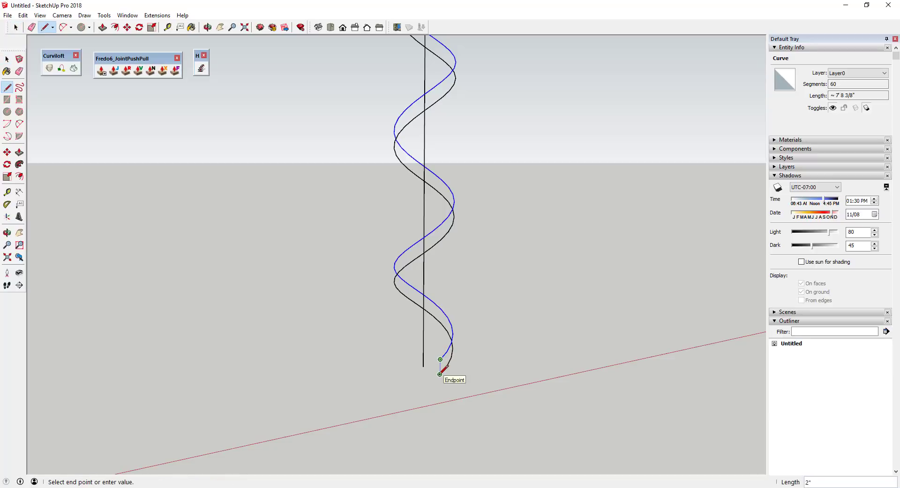
left_click(440, 374)
key("space")
Draw a vertical line joining the upper endpoints of the two helix curves.
scroll(445, 282, "down", 3)
scroll(446, 179, "up", 5)
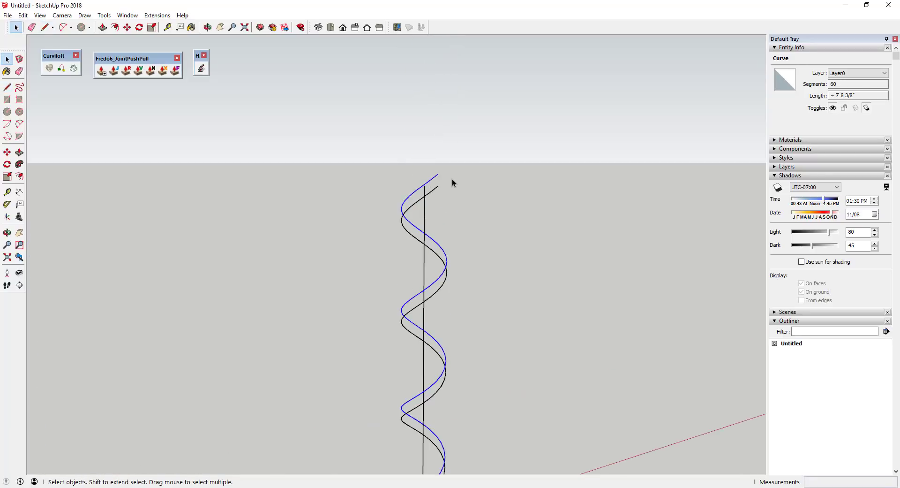
key("l")
left_click(438, 186)
left_click(437, 175)
key("space")
Select both helix curves together with the short lines closing their two ends, leaving the central vertical line unselected.
left_click(435, 181)
triple_click(434, 189)
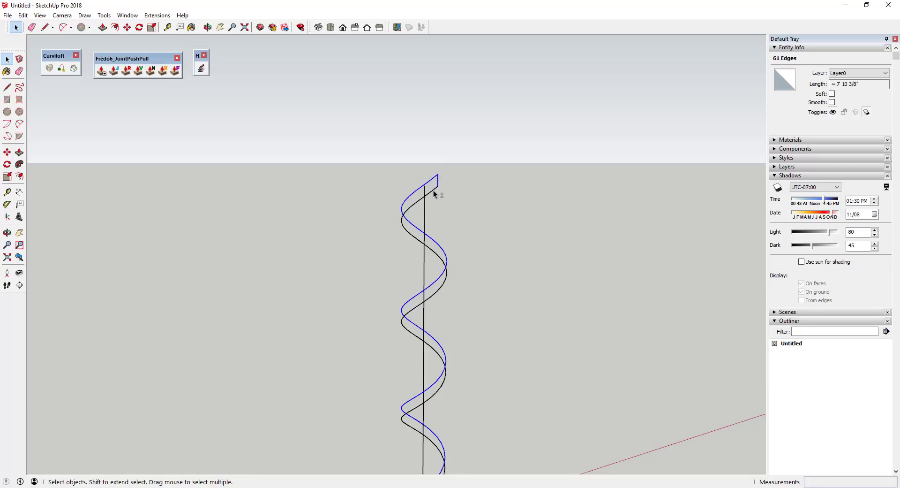
scroll(445, 299, "down", 3)
scroll(455, 373, "up", 5)
scroll(454, 372, "up", 1)
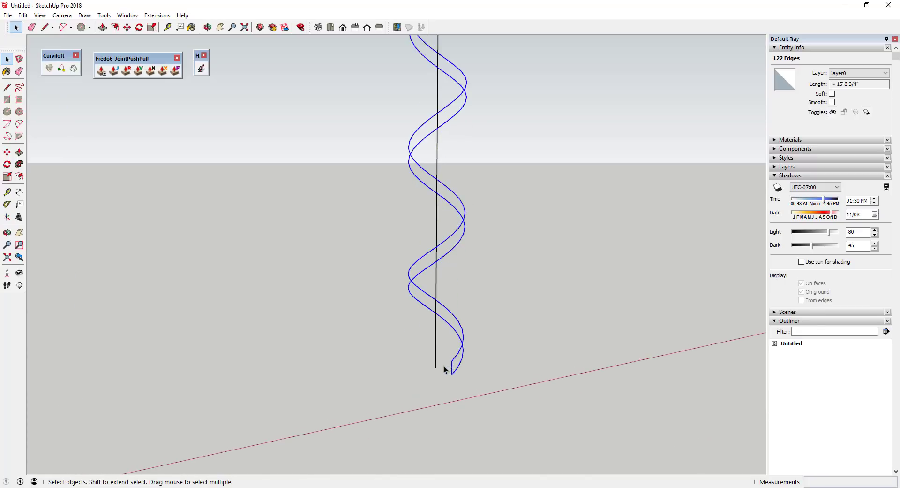
scroll(490, 301, "down", 1)
scroll(497, 243, "up", 1)
scroll(510, 229, "down", 1)
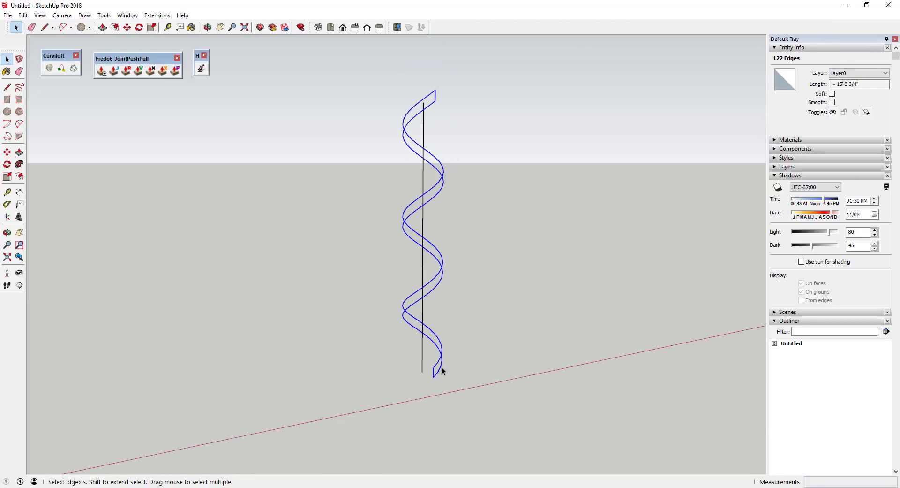
Skin the selected closed helix contour with Curviloft, inspect the preview along its length and accept the surface.
left_click(74, 69)
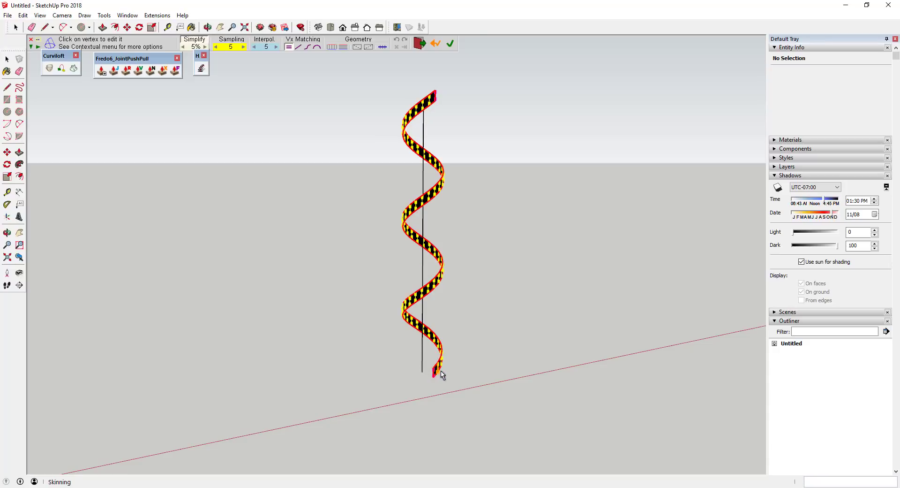
scroll(434, 371, "up", 4)
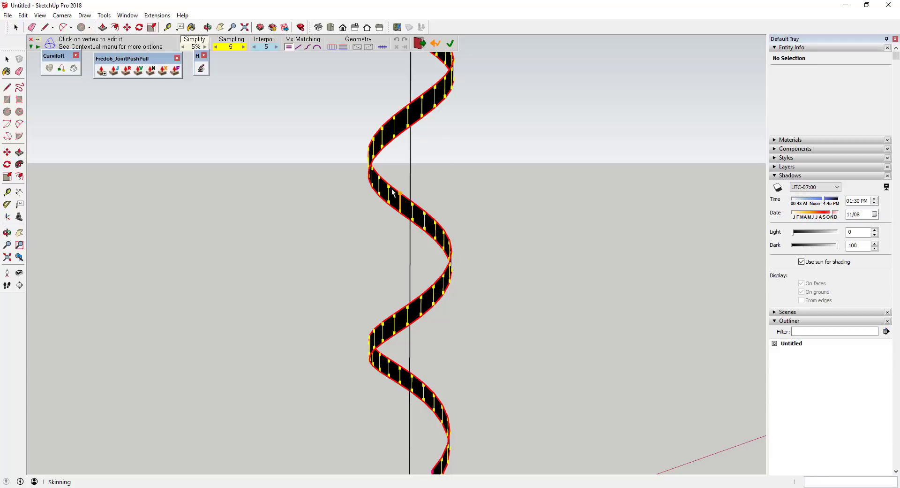
scroll(450, 142, "down", 4)
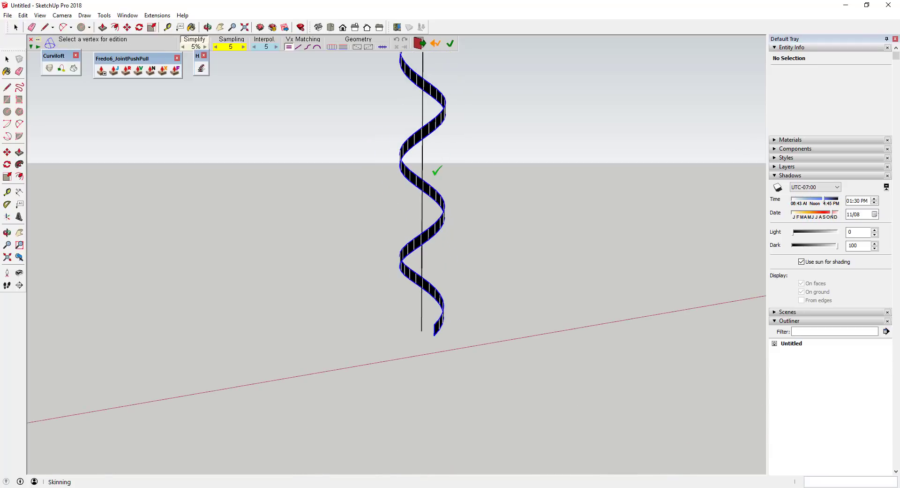
scroll(436, 171, "up", 5)
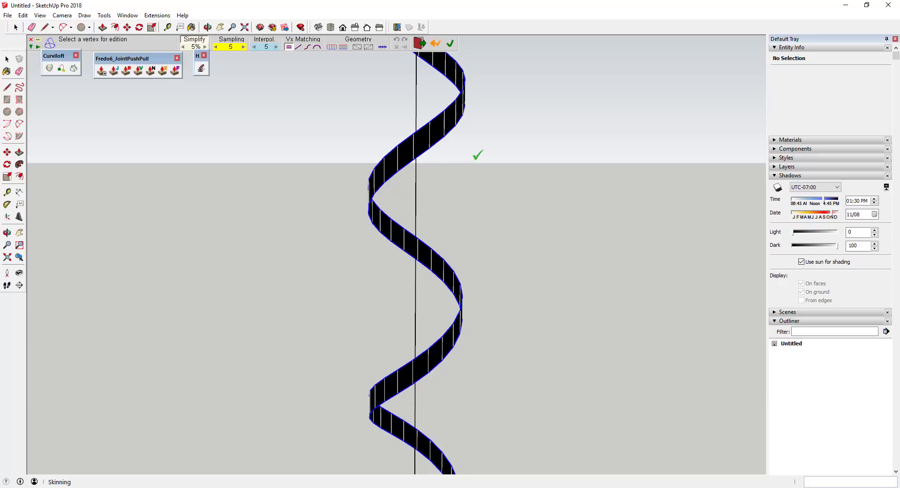
scroll(475, 297, "down", 1)
scroll(475, 298, "down", 2)
scroll(516, 173, "up", 2)
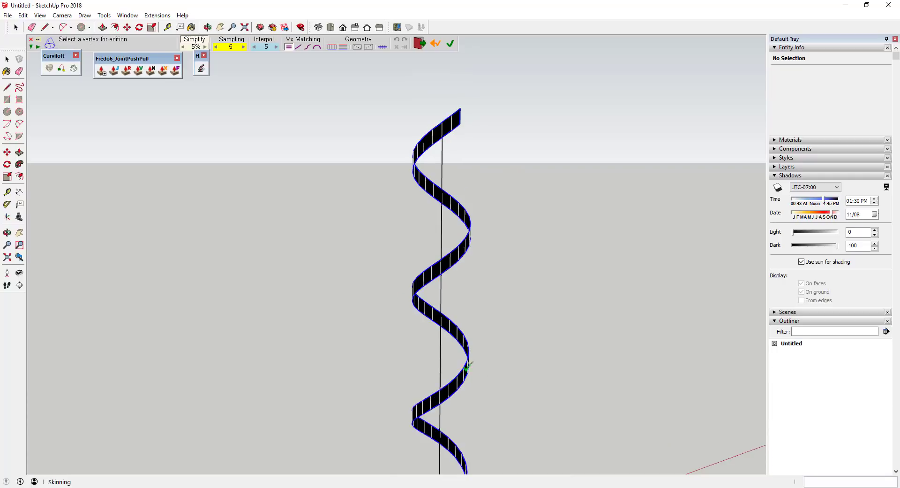
scroll(461, 292, "down", 1)
scroll(462, 292, "down", 1)
scroll(466, 341, "up", 2)
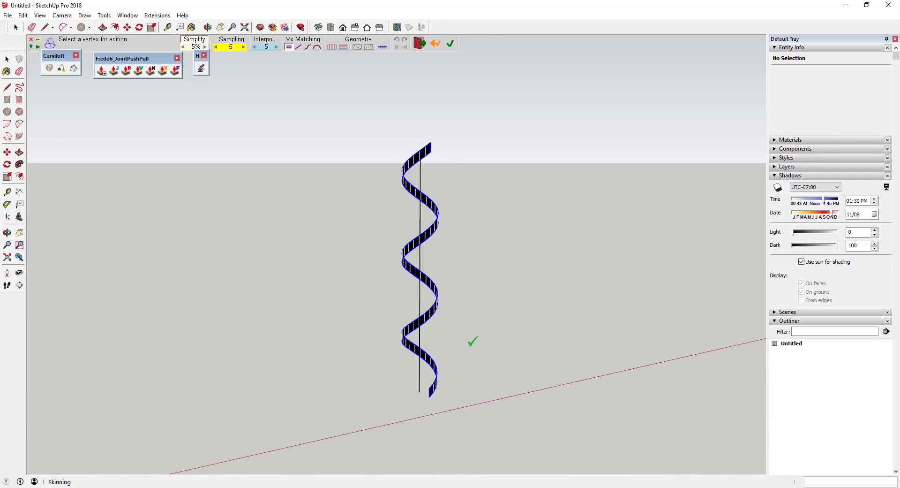
left_click(472, 341)
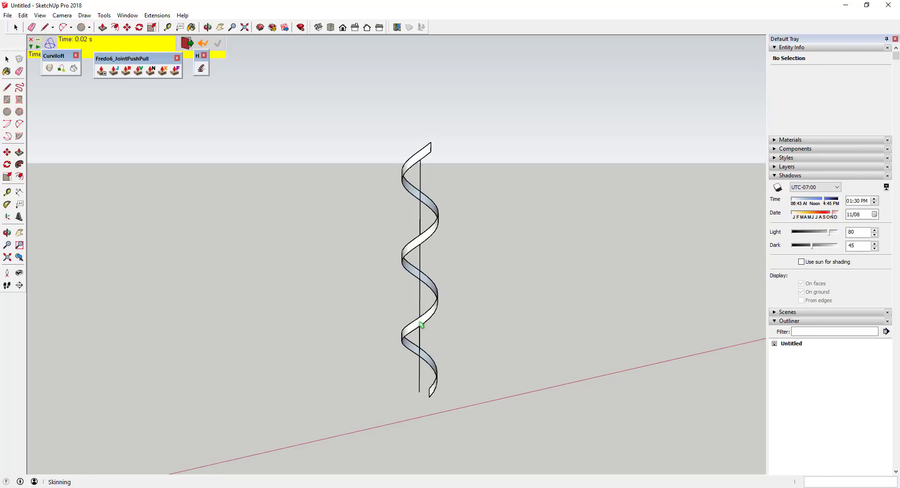
Rename the new spiral surface group as Ribbon 1.
left_click(797, 351)
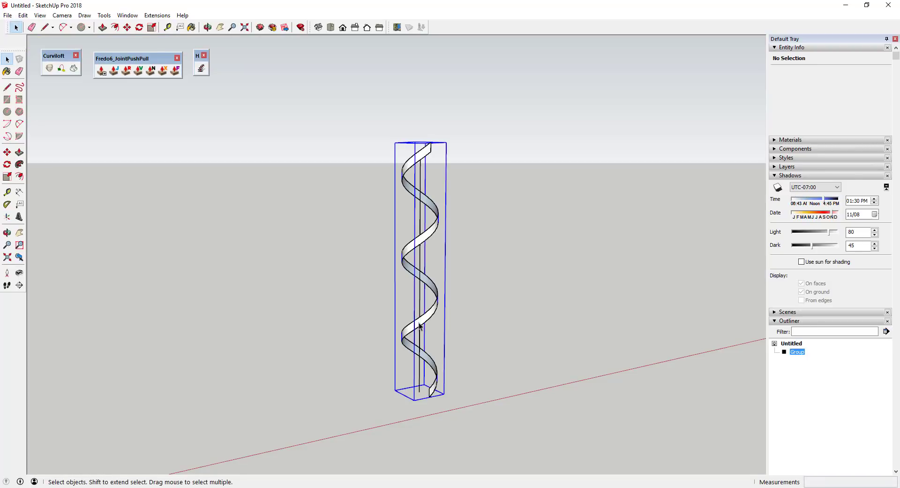
right_click(799, 355)
left_click(821, 349)
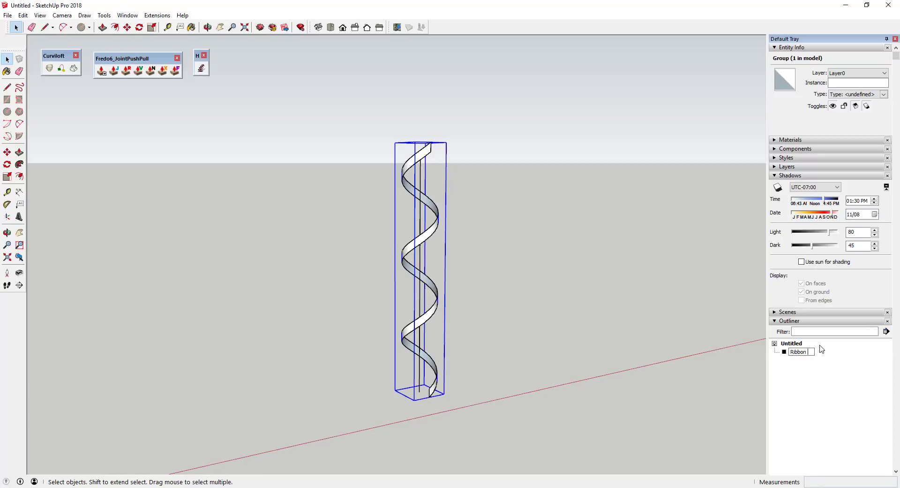
type("Ribbon 1")
key("Return")
Hide the Ribbon 1 group to expose the loose helix edges beneath it, and undo the hiding.
scroll(420, 393, "up", 2)
scroll(420, 393, "up", 1)
scroll(441, 382, "down", 3)
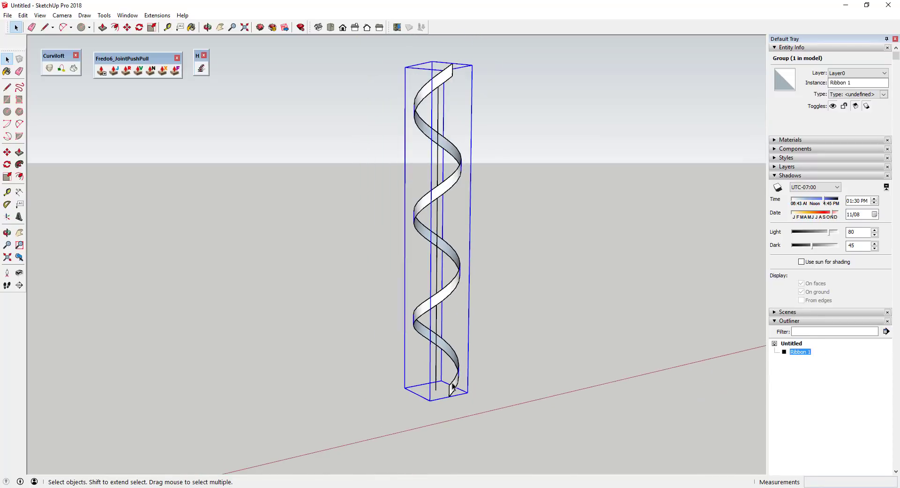
scroll(441, 382, "up", 2)
right_click(462, 391)
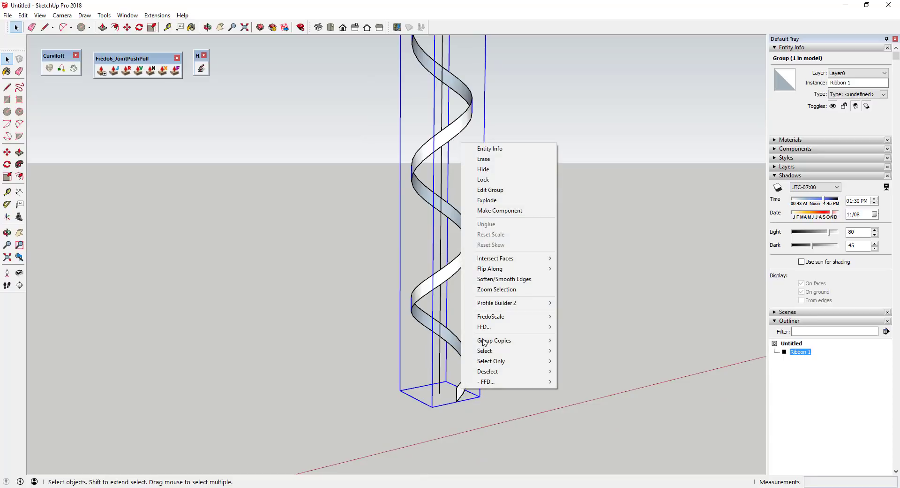
left_click(485, 170)
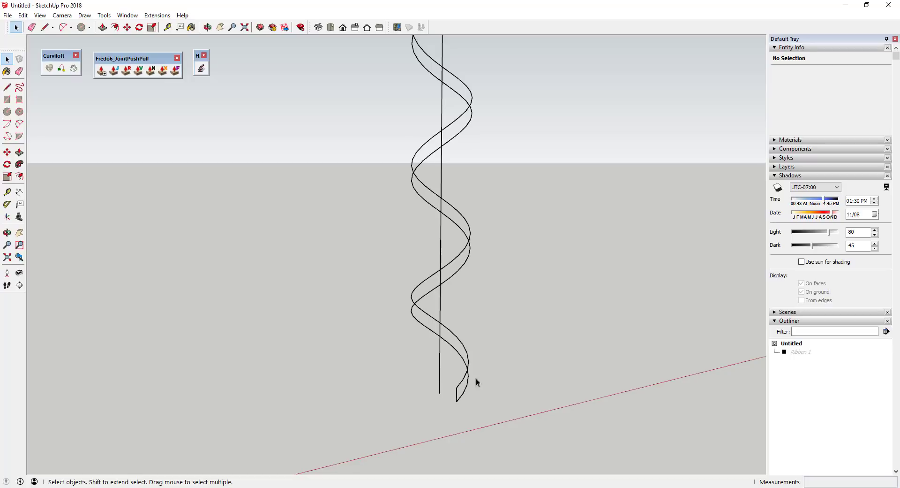
key("ctrl+z")
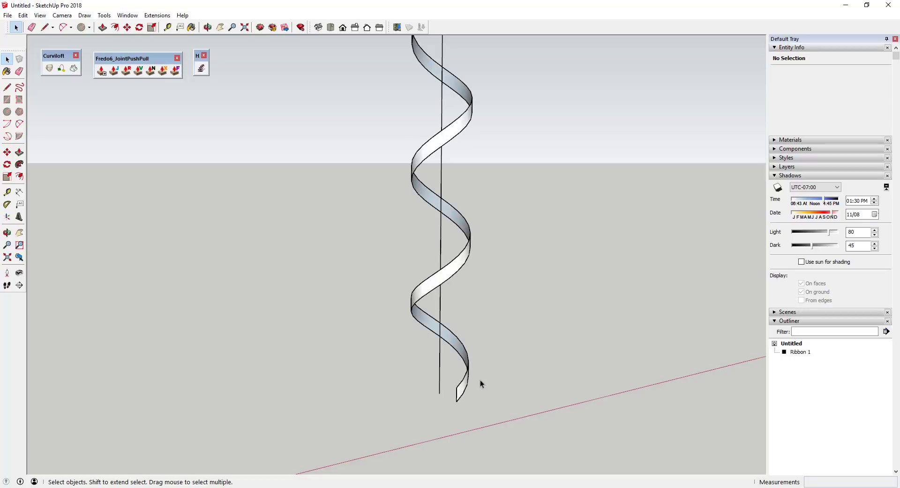
Copy the upper helix curve 1" down from its lower endpoint to the midpoint of the ribbon's end edge.
middle_click_drag(480, 379, 452, 388)
left_click(463, 382)
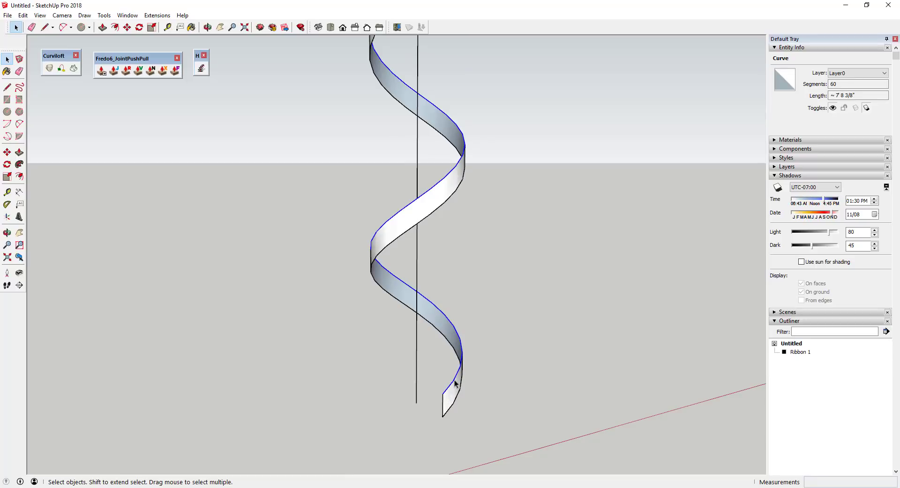
key("m")
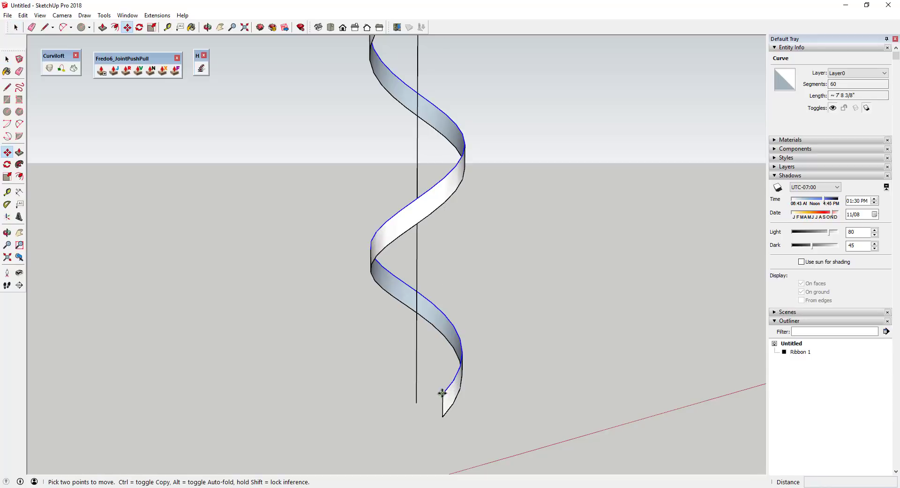
key("ctrl")
left_click(442, 394)
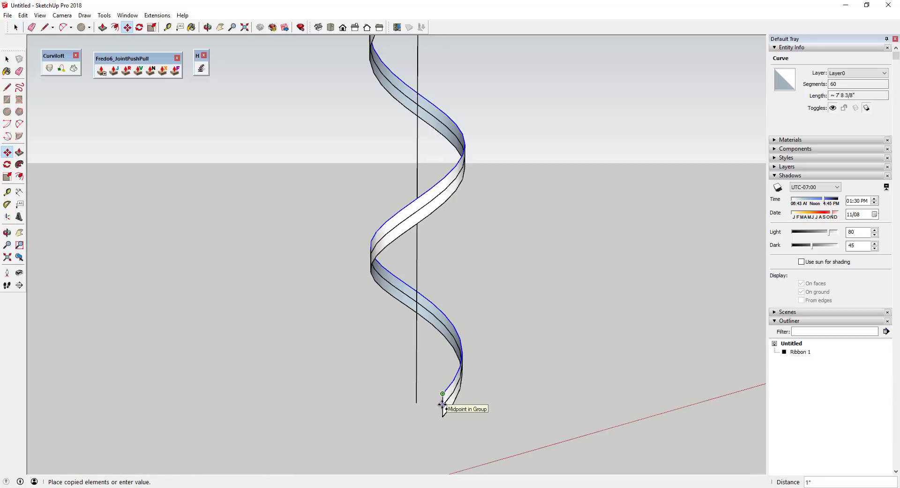
left_click(443, 407)
key("space")
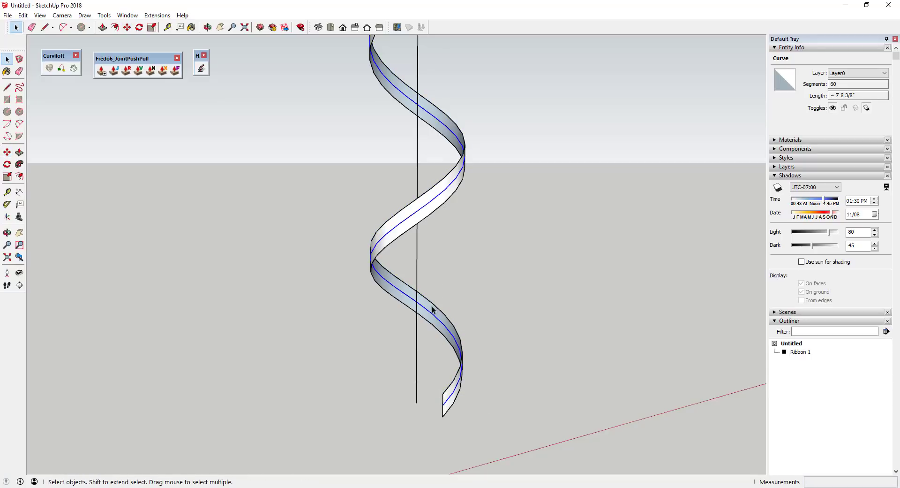
Add the Ribbon 1 group to the selection along with the helix curve running through its middle.
middle_click_drag(453, 396, 446, 390)
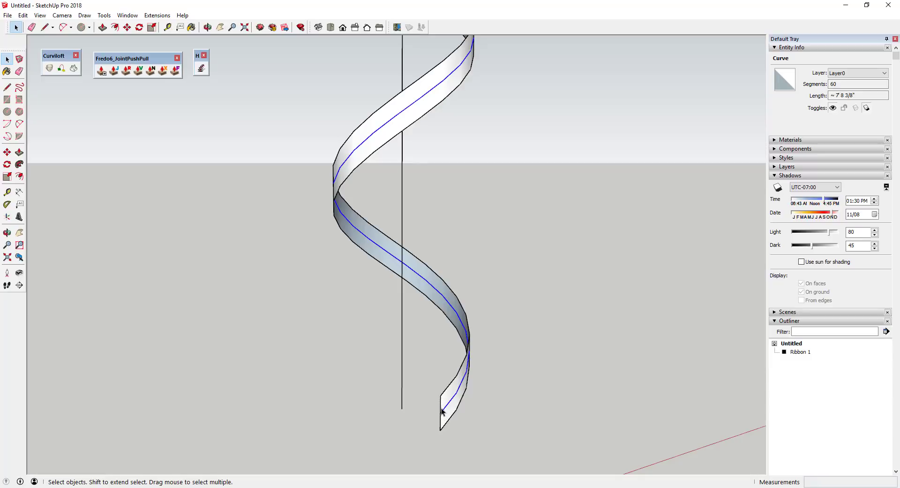
scroll(443, 411, "down", 3)
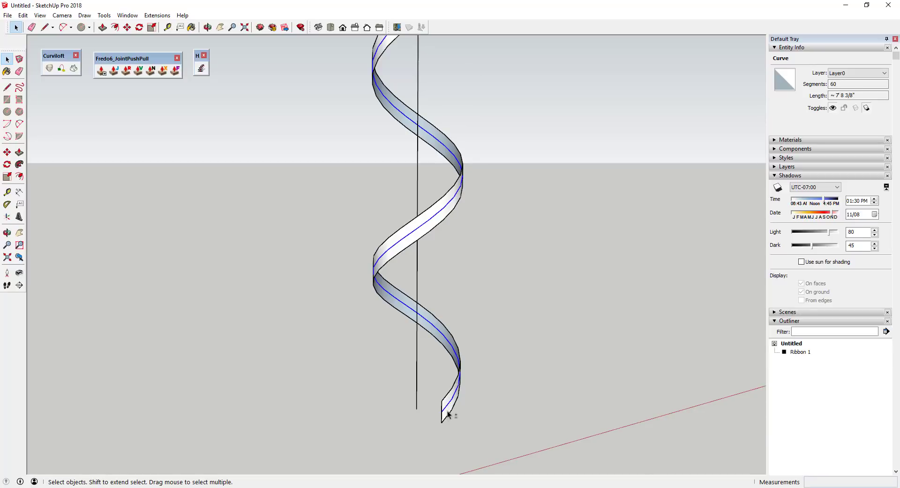
left_click(448, 412)
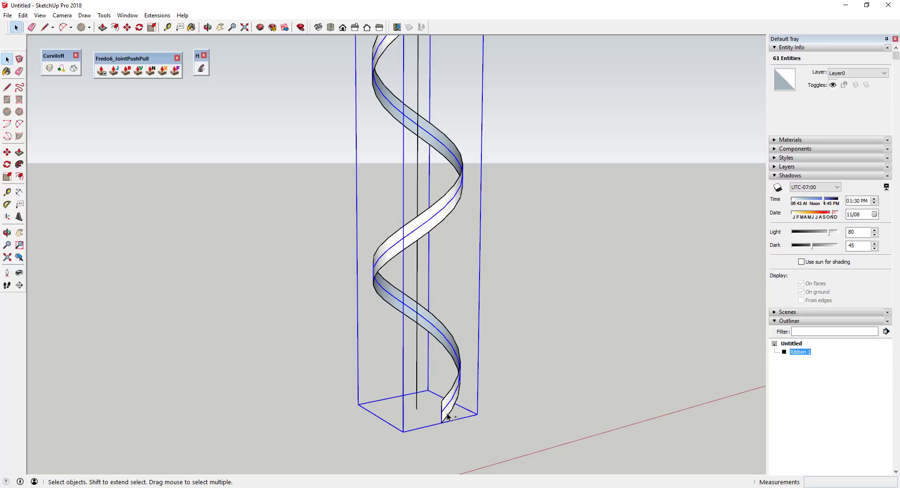
scroll(448, 416, "up", 3)
key("q")
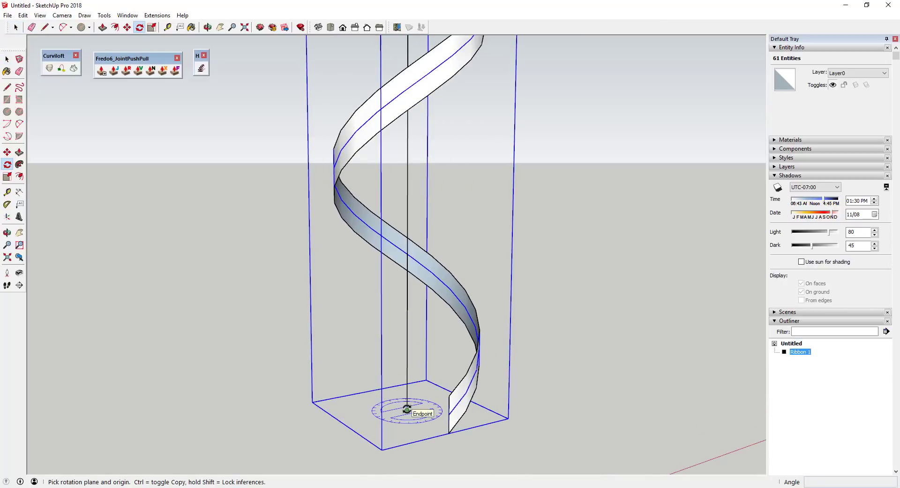
left_click(407, 409)
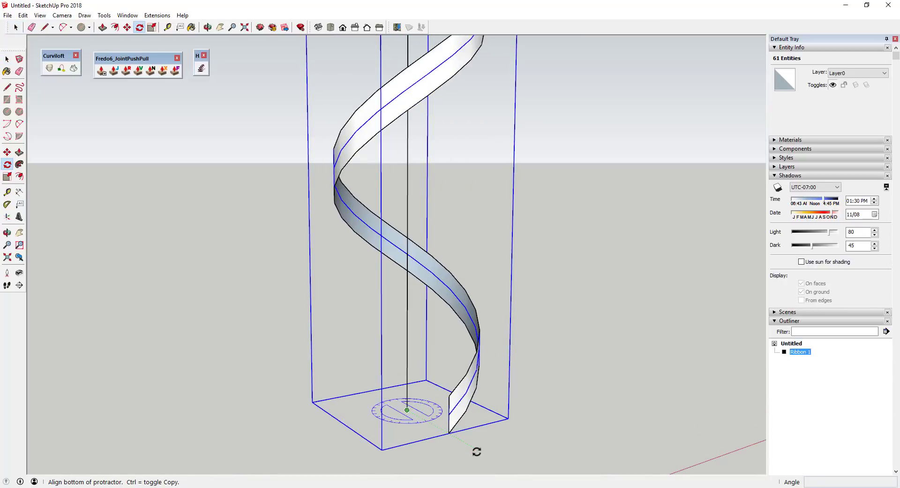
key("space")
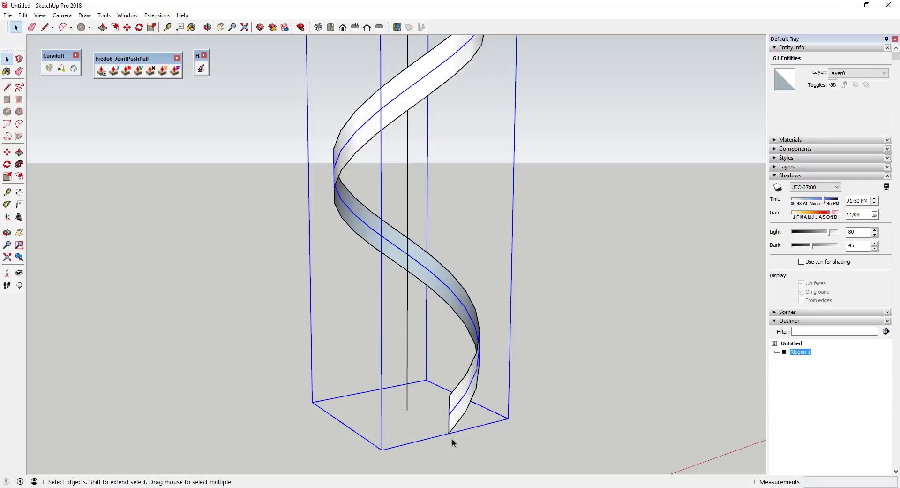
Rotate a copy of the selected ribbon and its middle curve 180 degrees about the central line's lower endpoint.
key("q")
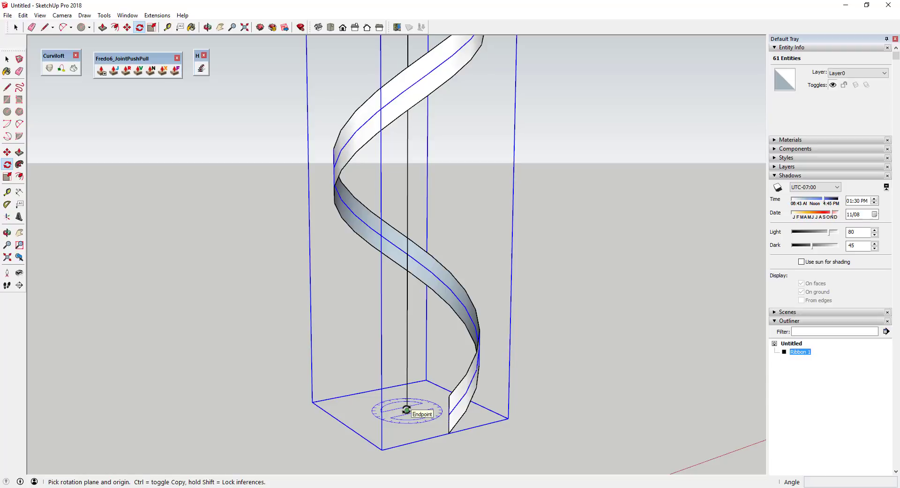
left_click(406, 409)
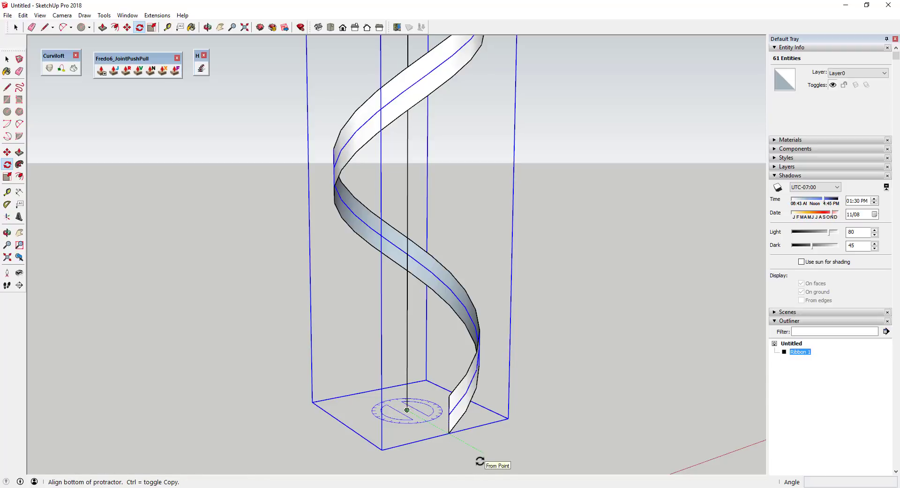
key("Escape")
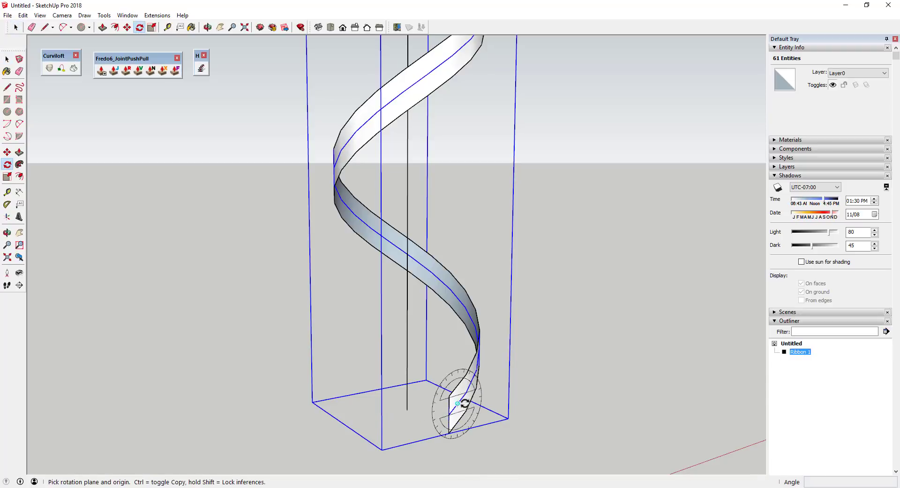
left_click(406, 410)
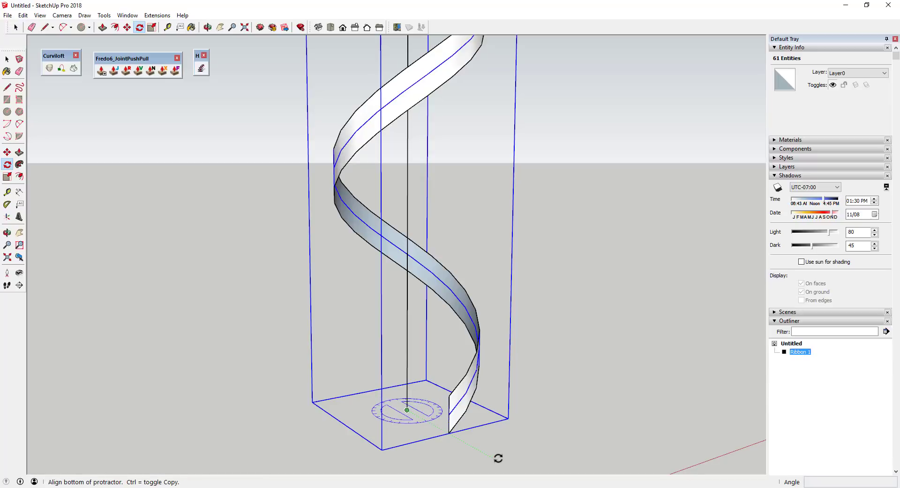
left_click(498, 458)
key("ctrl")
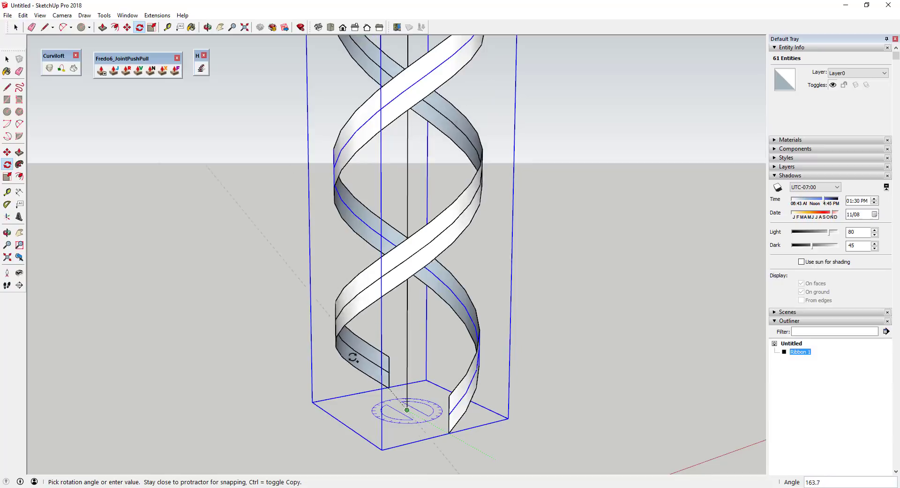
left_click(324, 362)
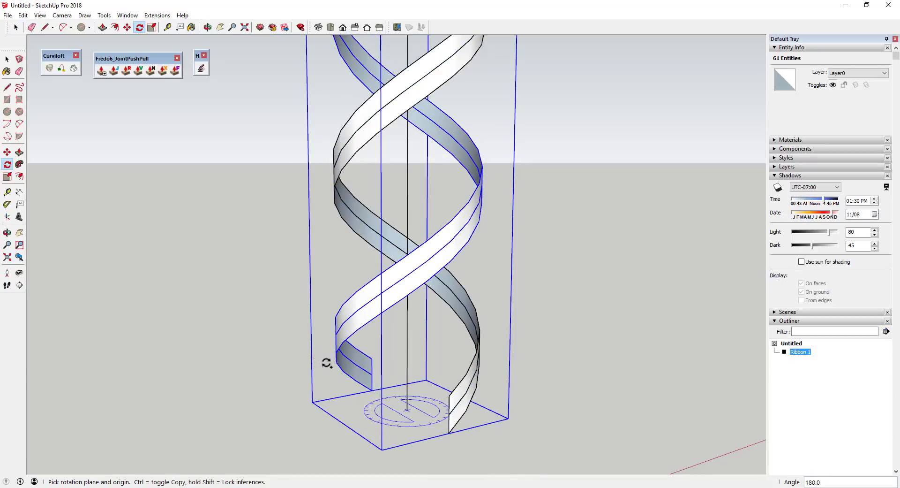
Examine the two intertwined ribbons along their full height and around their base.
scroll(439, 402, "down", 1)
scroll(440, 402, "down", 4)
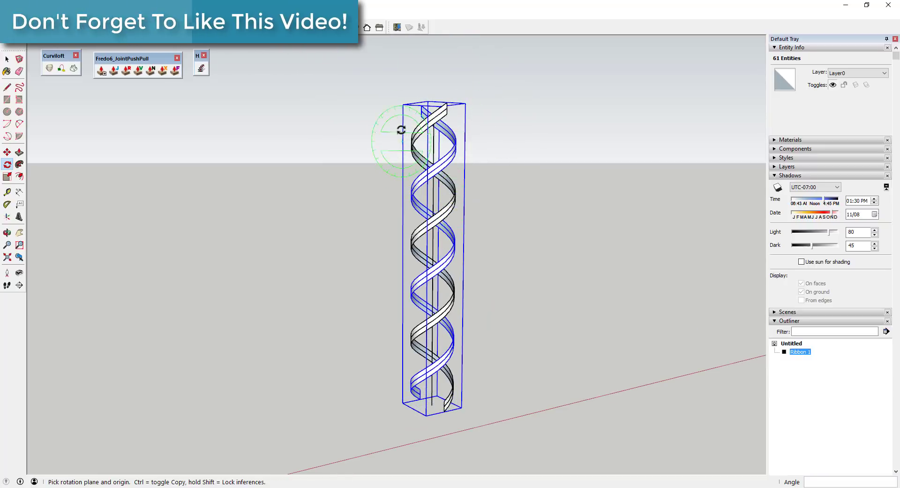
middle_click_drag(513, 135, 478, 177)
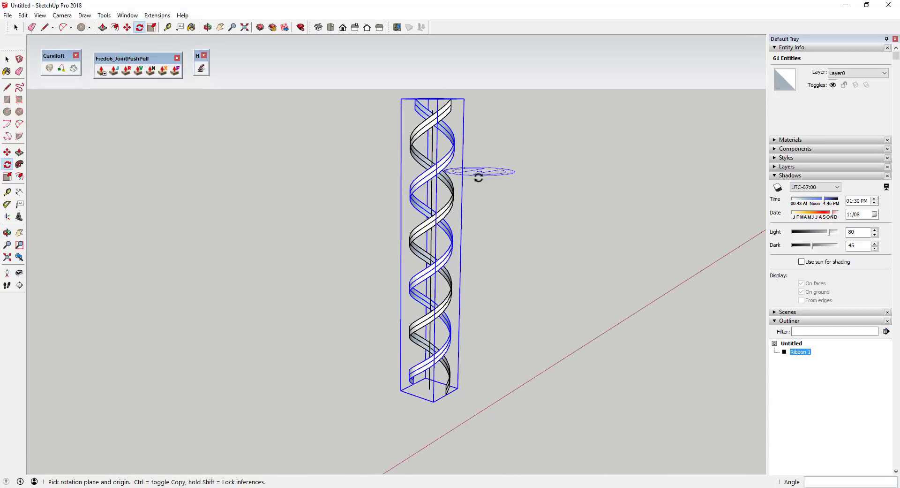
scroll(469, 197, "down", 2)
scroll(450, 211, "up", 3)
middle_click_drag(446, 207, 596, 283)
scroll(597, 283, "down", 3)
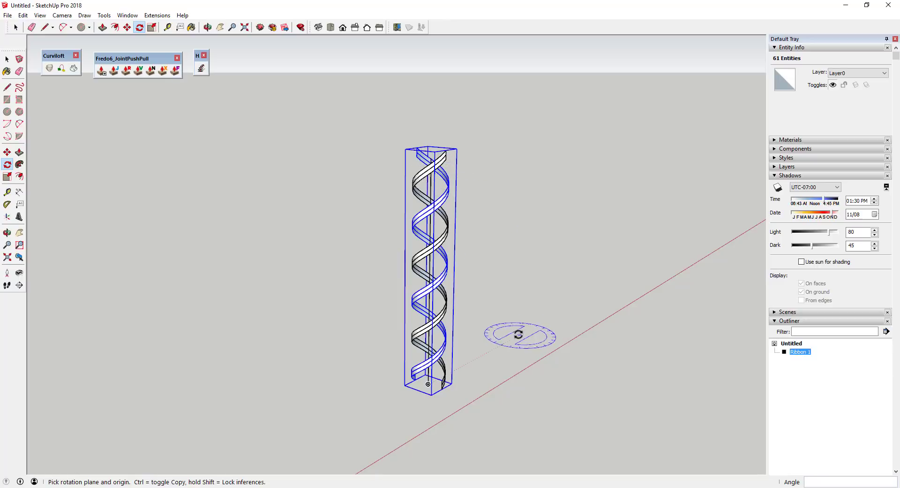
scroll(494, 339, "up", 1)
scroll(494, 339, "up", 2)
Erase the vertical central line running between the two ribbons.
key("space")
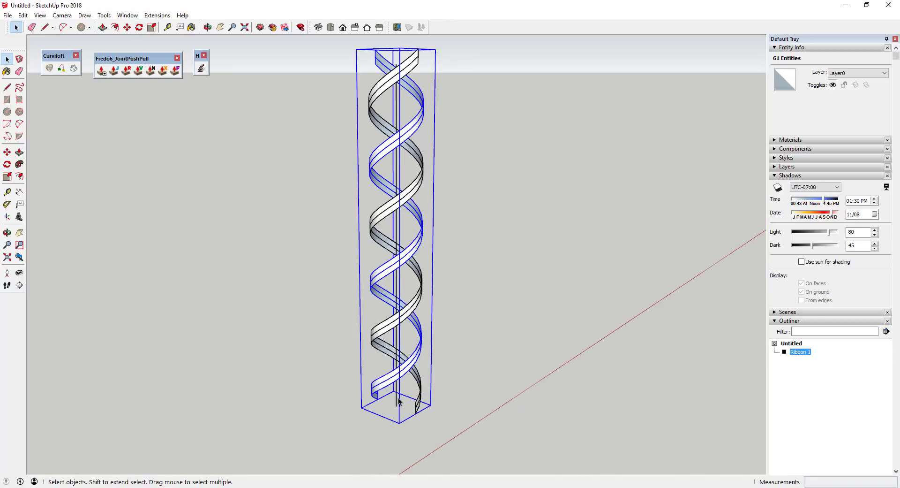
left_click(399, 401)
left_click(396, 399)
scroll(423, 369, "up", 3)
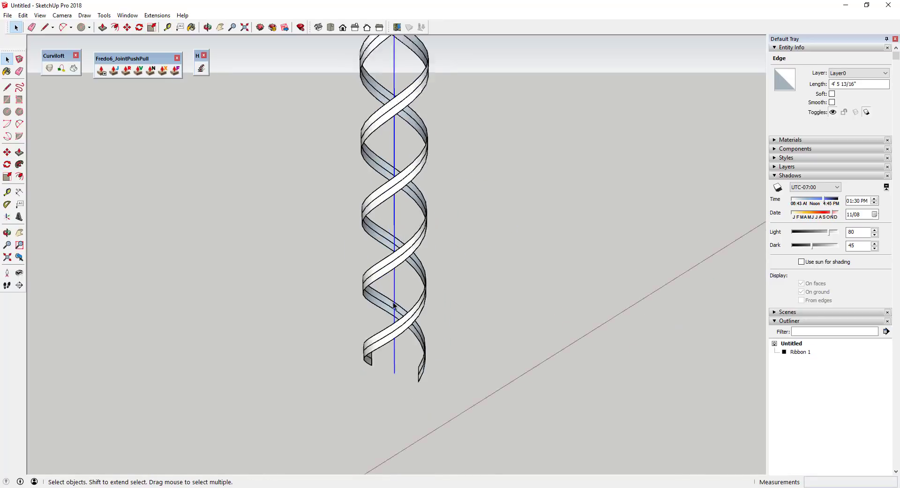
scroll(394, 304, "up", 1)
key("e")
left_click(395, 272)
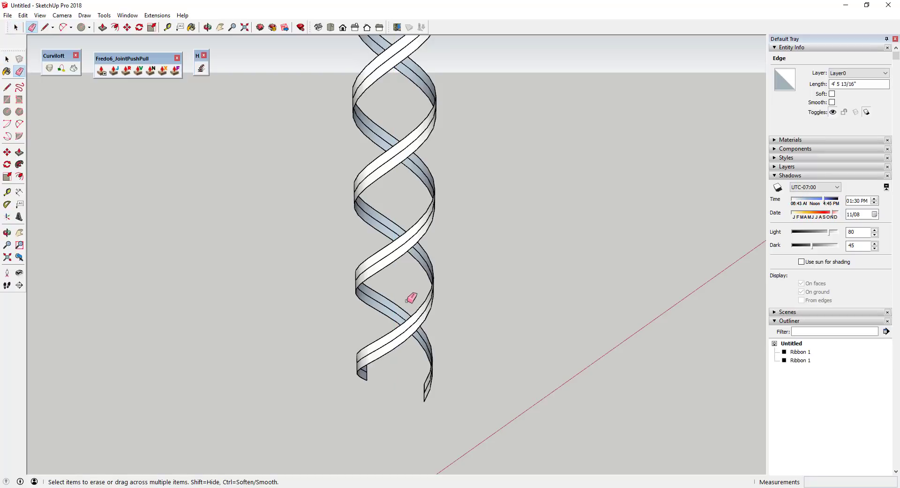
key("space")
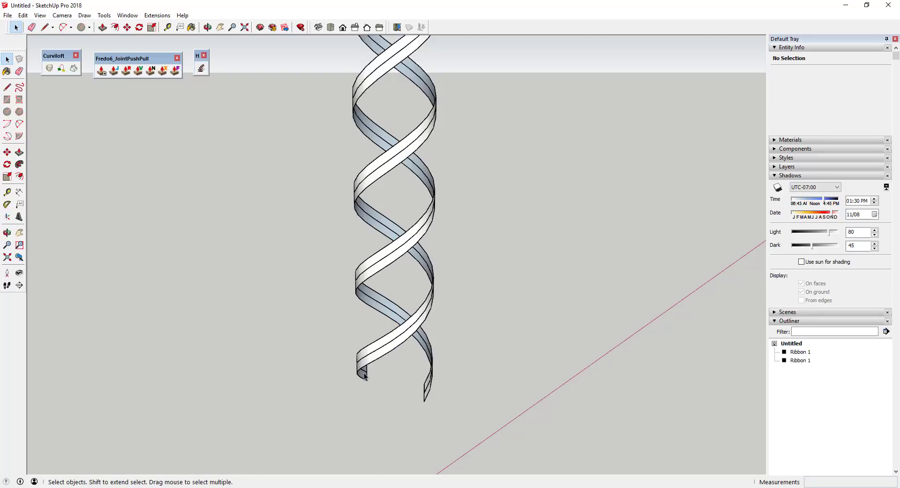
Draw a line connecting the lower endpoints of the two ribbons' middle helix curves.
key("l")
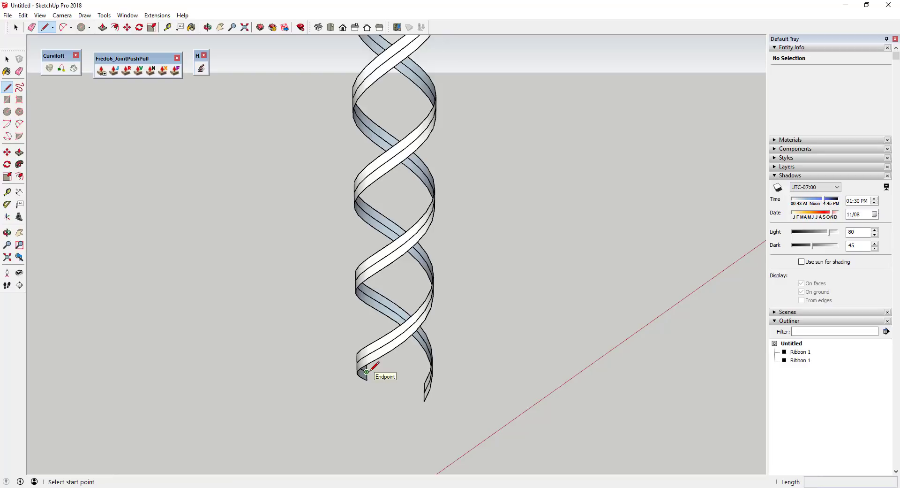
key("space")
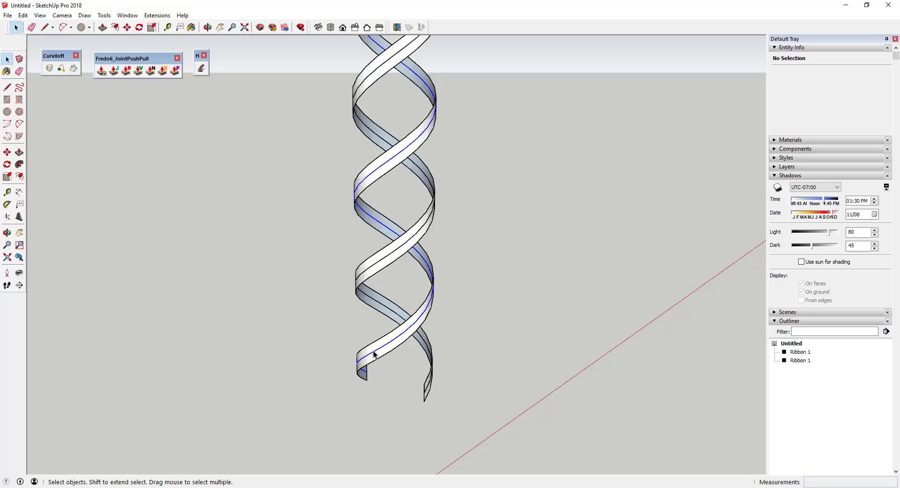
left_click(373, 351)
left_click(429, 387)
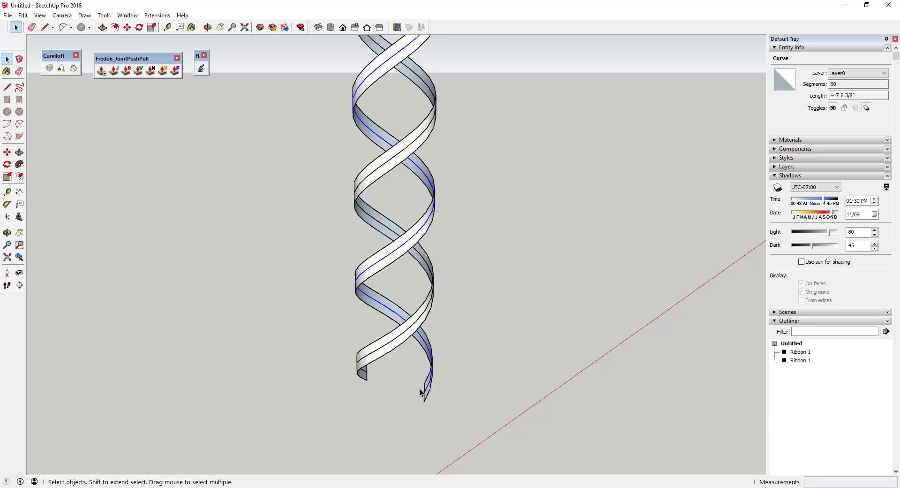
key("l")
left_click(366, 372)
left_click(423, 392)
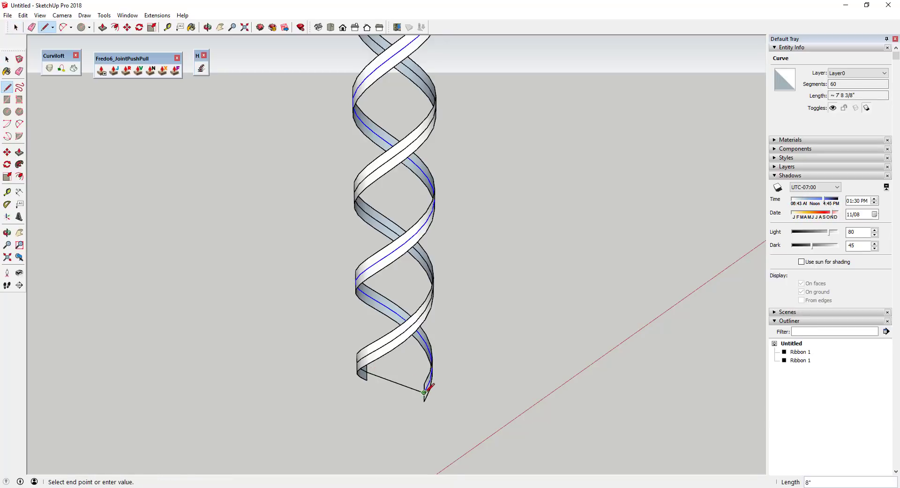
key("space")
Draw a line connecting the upper endpoints of the two middle helix curves.
middle_click_drag(424, 392, 404, 94)
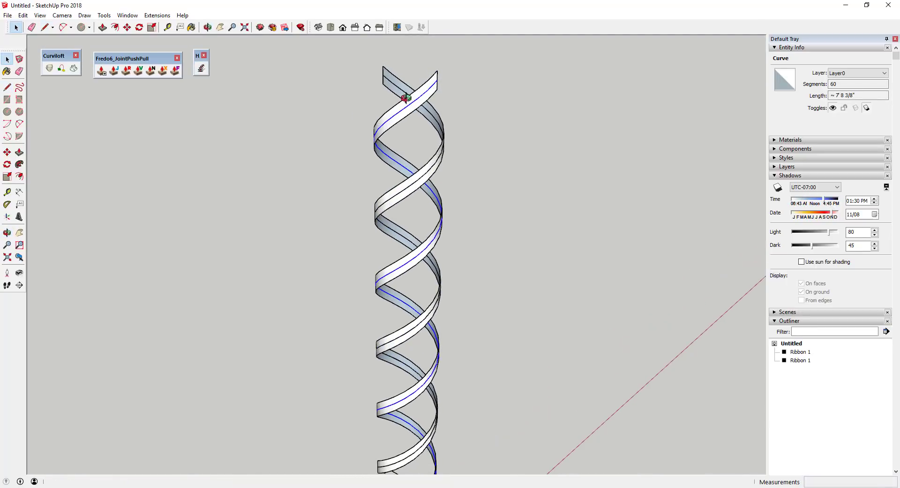
key("l")
left_click(383, 74)
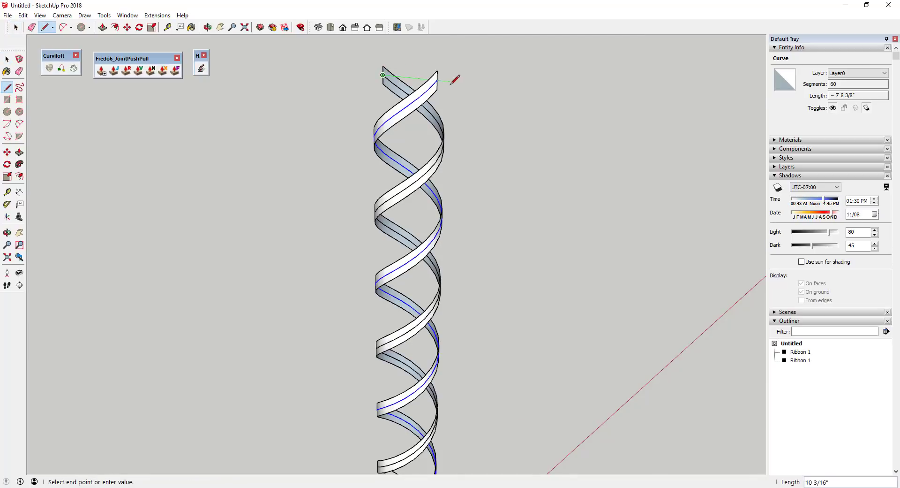
left_click(437, 72)
key("space")
Select both middle helix curves with their upper and lower connecting lines, and skin them with Curviloft.
left_click(405, 96)
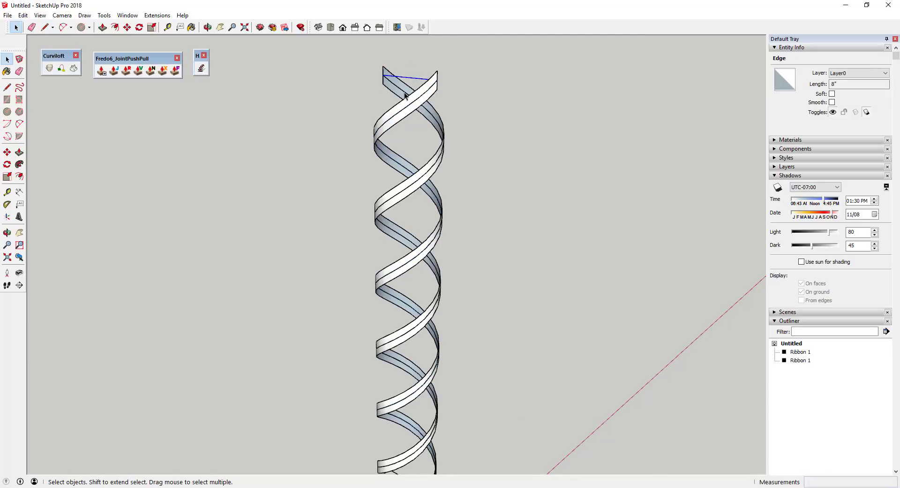
left_click(415, 102, "ctrl")
middle_click_drag(414, 102, 418, 364)
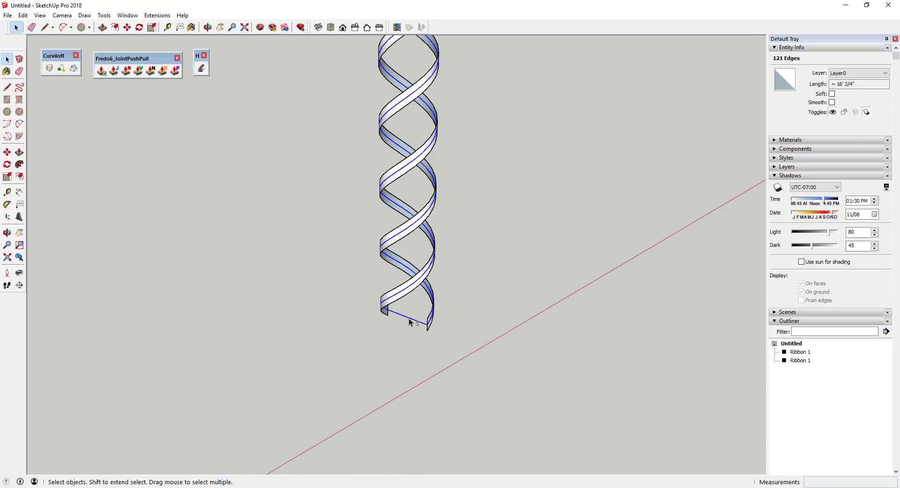
left_click(73, 69)
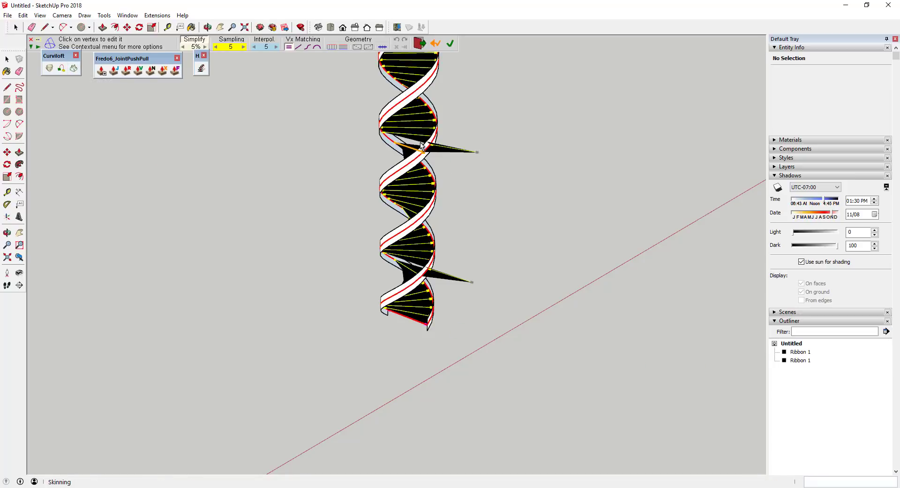
Examine the skinning preview for spikes that stick out beyond the ribbons.
middle_click_drag(517, 167, 402, 203)
scroll(403, 203, "up", 2)
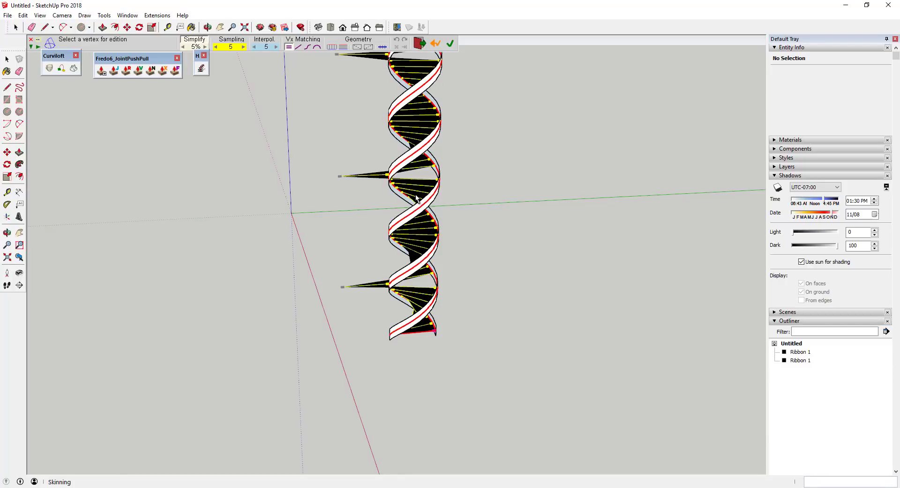
scroll(417, 198, "down", 3)
scroll(387, 151, "up", 4)
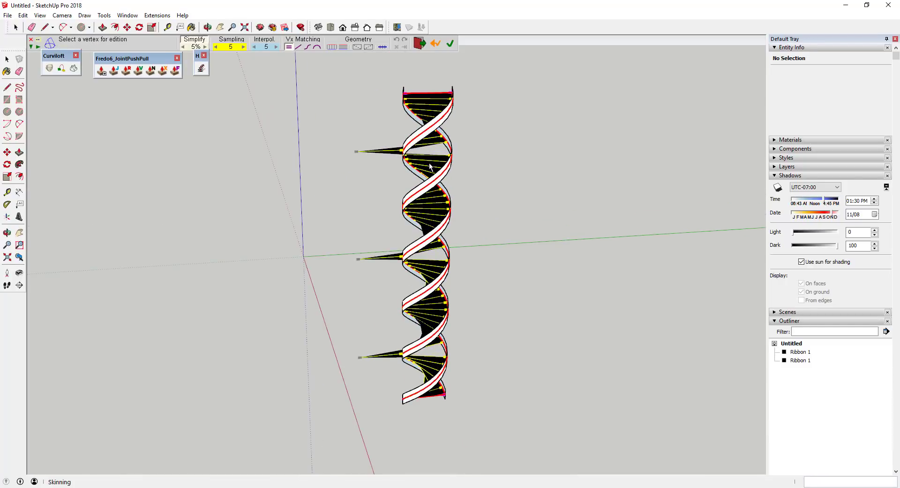
scroll(448, 188, "down", 2)
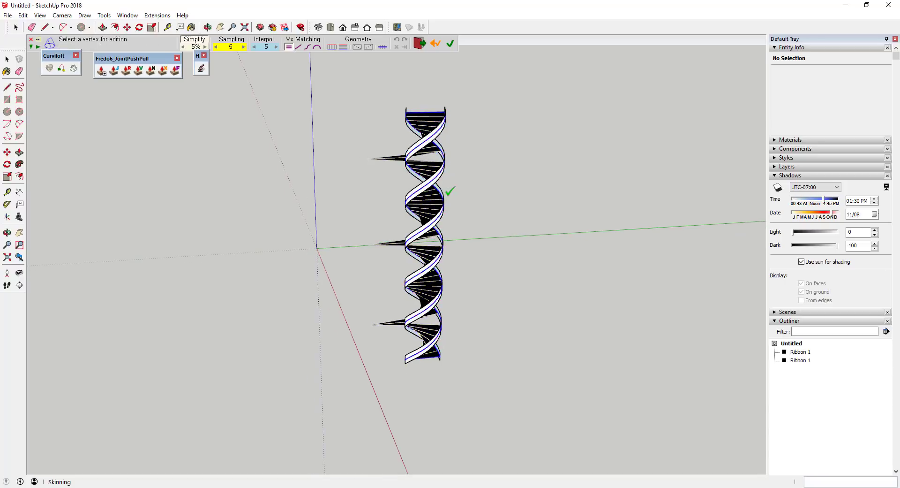
scroll(486, 175, "up", 3)
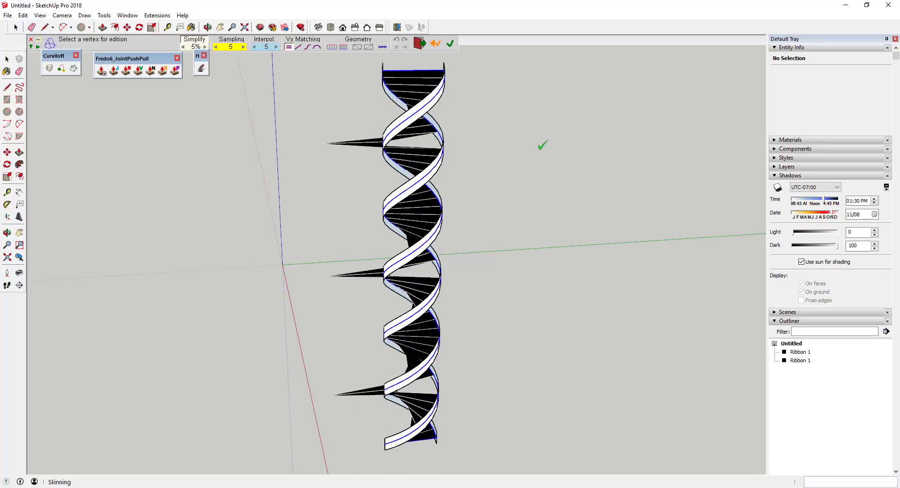
scroll(539, 145, "down", 2)
scroll(431, 154, "up", 3)
Edit the skin junction by pairing the upper spike's vertex with the matching vertex on the opposite helix curve.
left_click(431, 124)
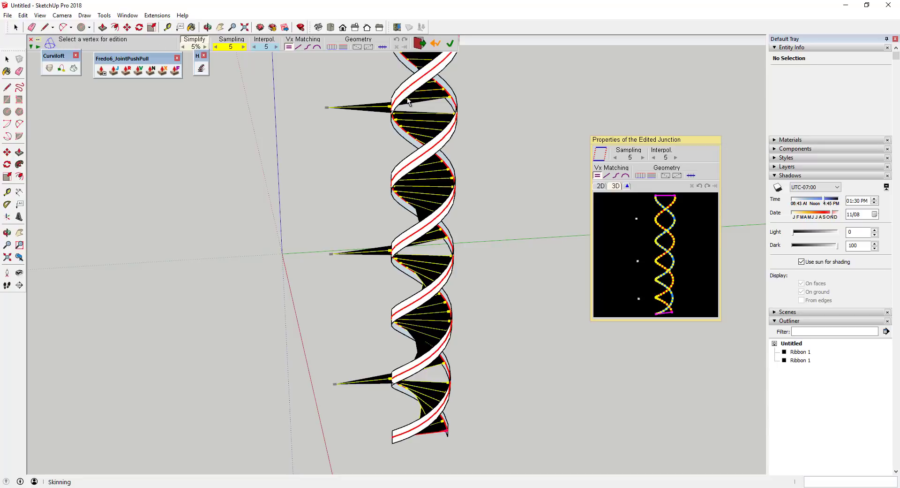
scroll(397, 111, "up", 4)
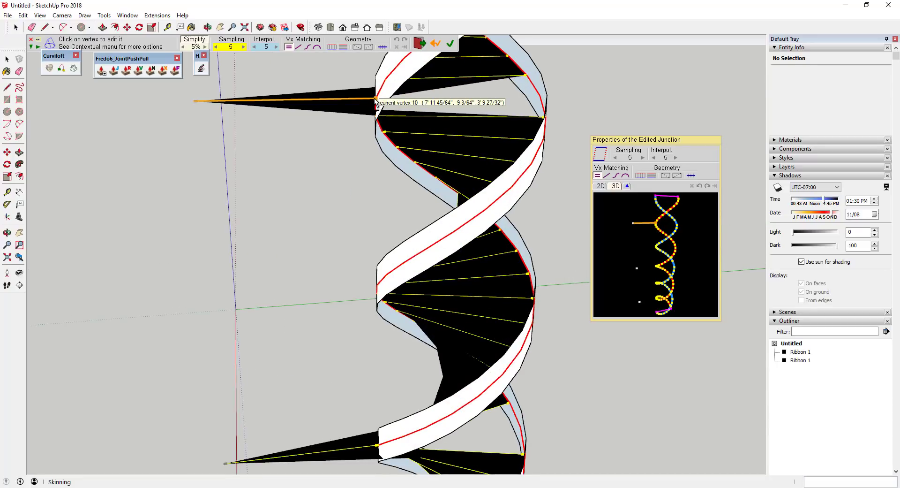
left_click(377, 98)
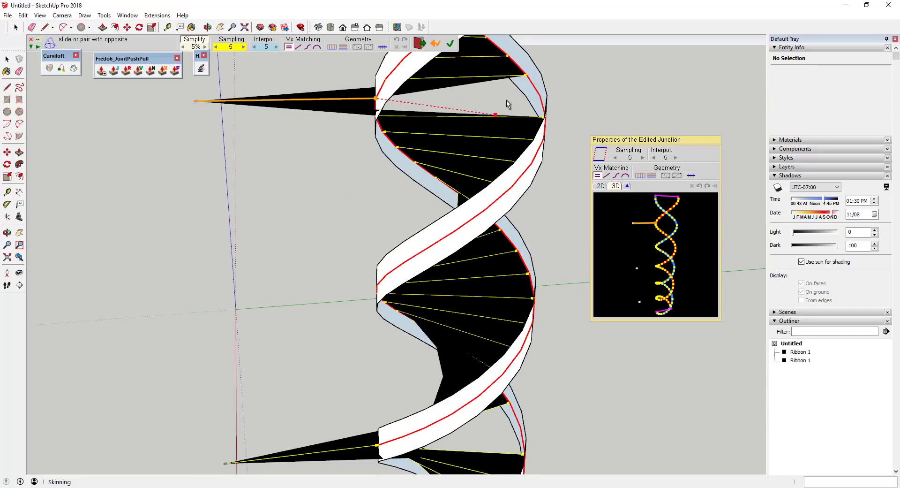
left_click(529, 76)
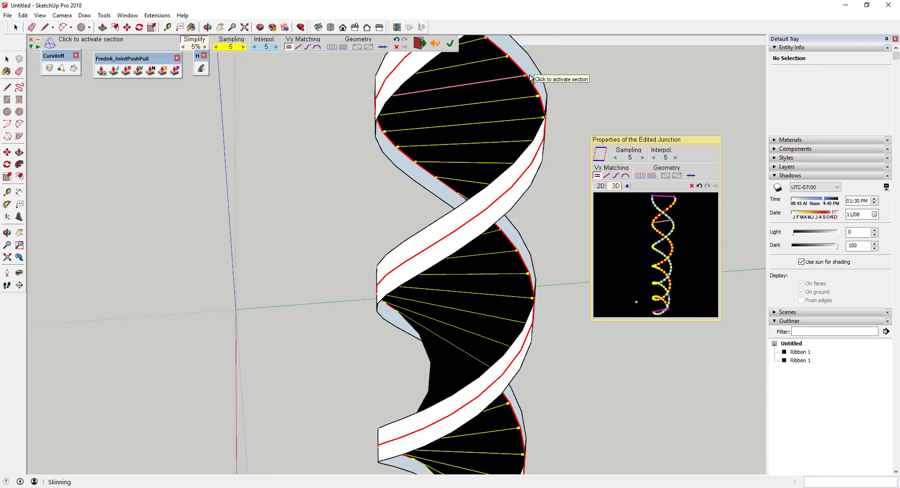
Pair the remaining lower spike's vertex with its opposite helix vertex, and check the skin along its height.
mouse_move(527, 78)
middle_mouse_down()
mouse_move(532, 82)
mouse_move(522, 85)
middle_mouse_up()
middle_click_drag(553, 113, 450, 363)
scroll(410, 365, "up", 5)
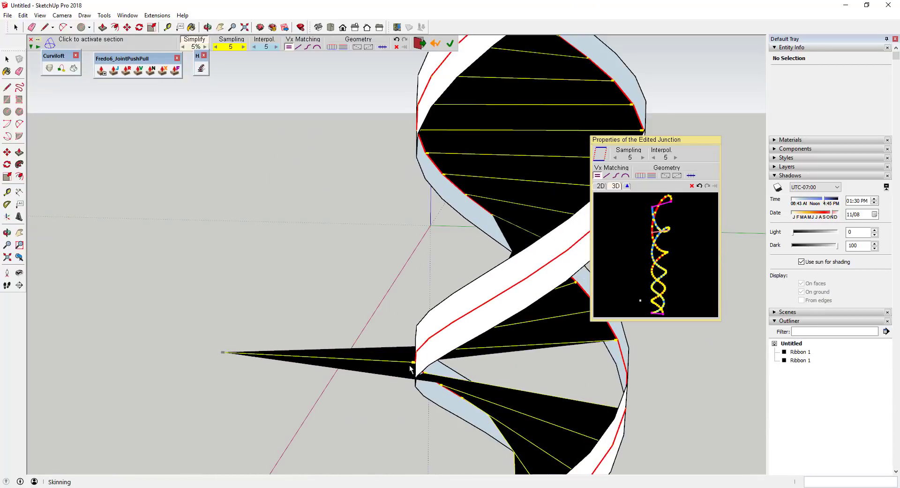
left_click(619, 342)
scroll(518, 328, "down", 5)
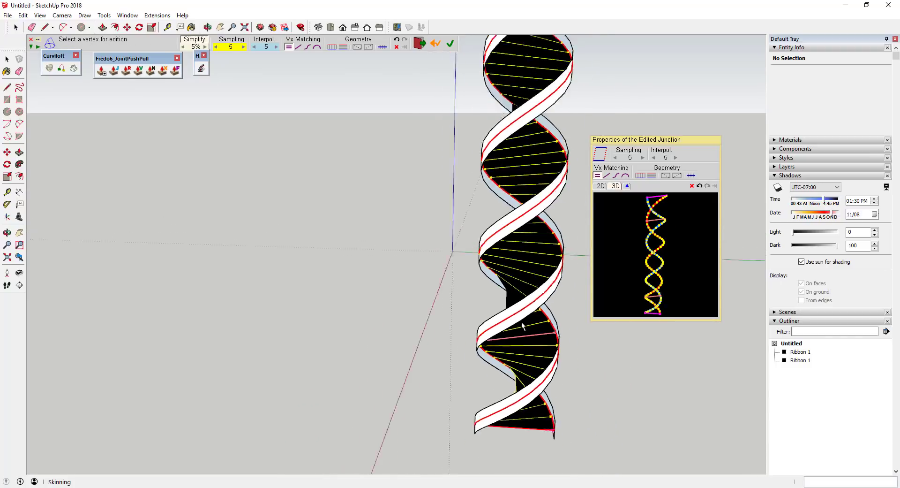
middle_click_drag(506, 324, 525, 329)
scroll(516, 220, "up", 5)
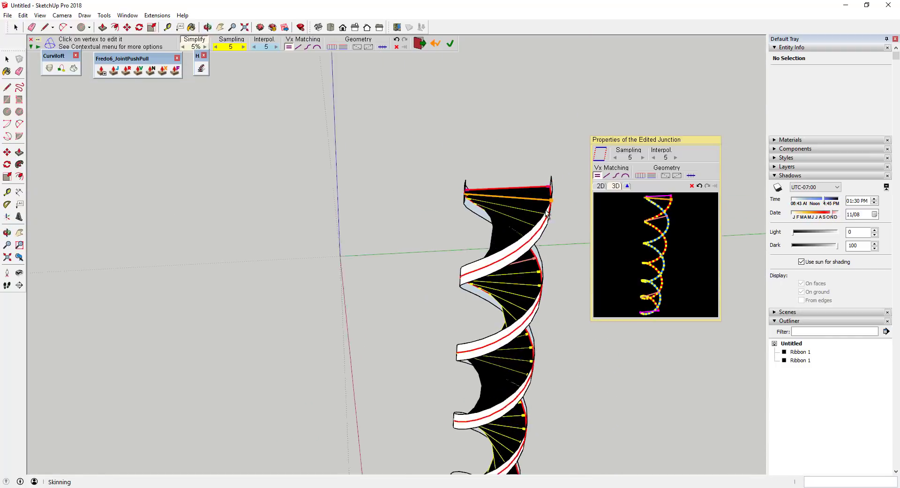
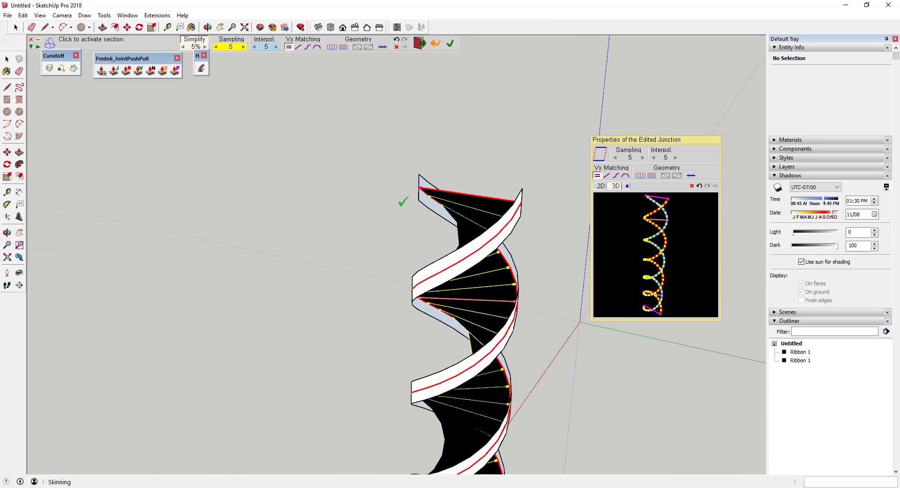
middle_click_drag(455, 201, 535, 253)
scroll(536, 251, "down", 5)
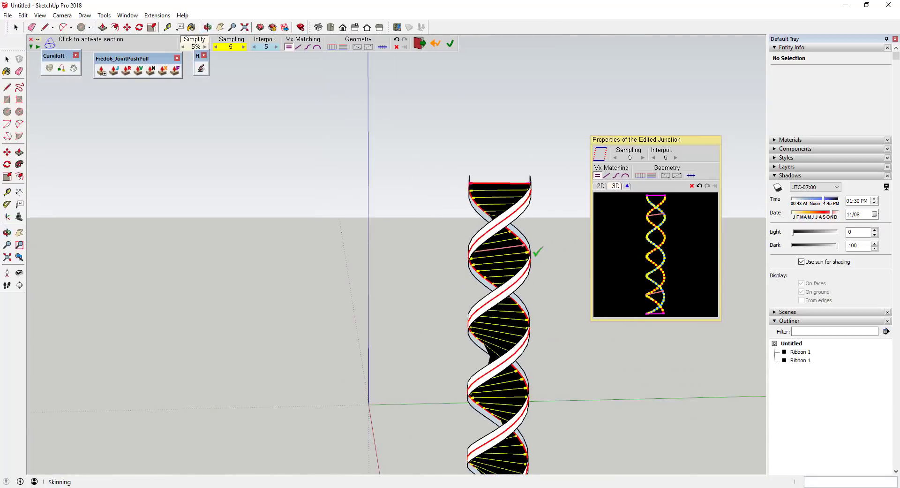
Pair further mismatched vertices along the skin with their opposite vertices on the other helix curve.
scroll(539, 389, "up", 2)
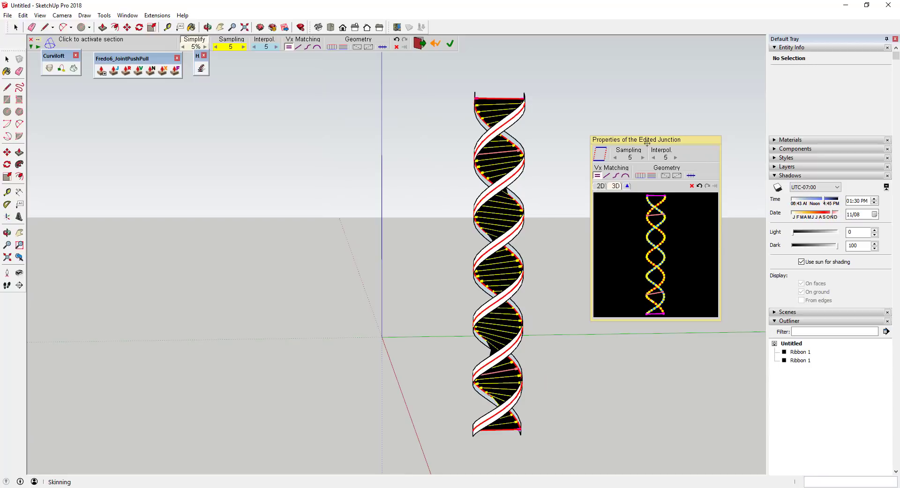
middle_click_drag(562, 155, 427, 237)
scroll(453, 239, "down", 3)
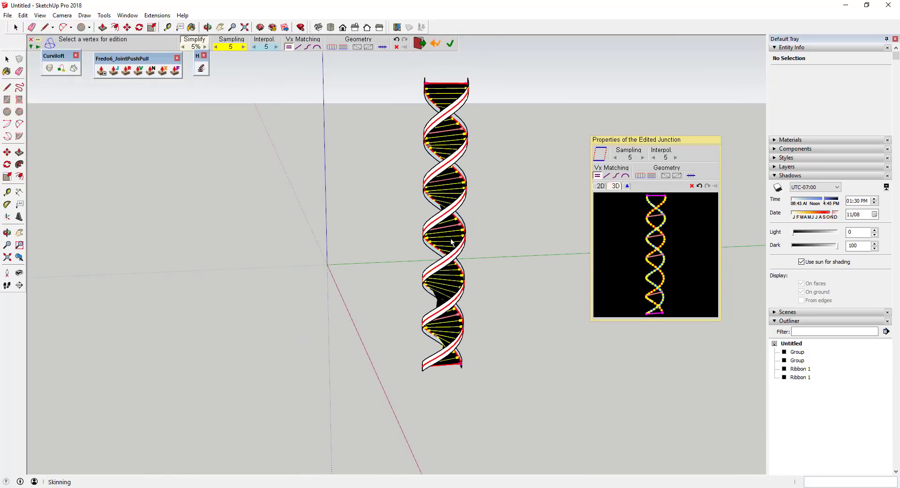
scroll(478, 262, "up", 3)
left_click(488, 346)
middle_click_drag(488, 345, 402, 338)
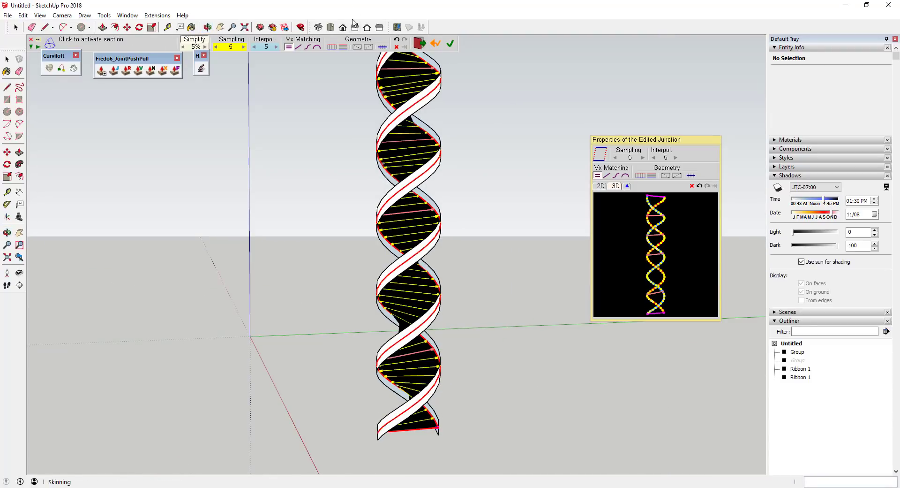
Switch the skin geometry to only the connecting lines between the two helix curves and generate it.
left_click(331, 47)
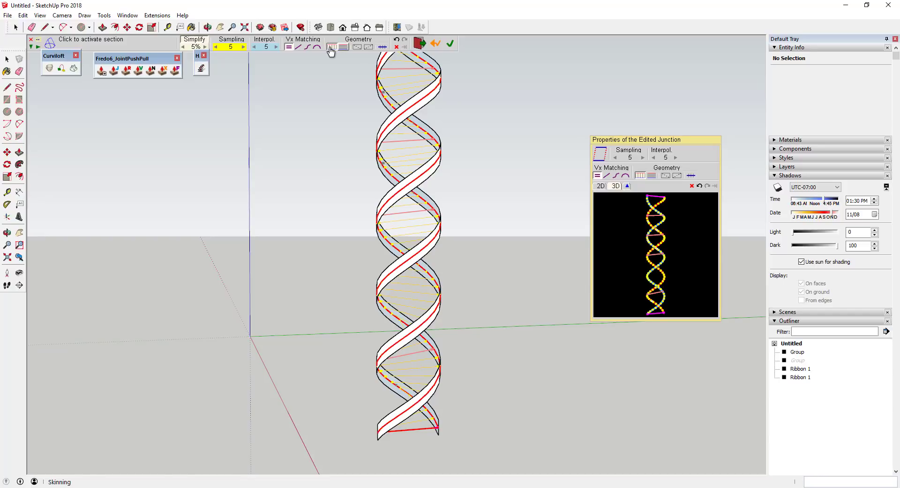
left_click(332, 49)
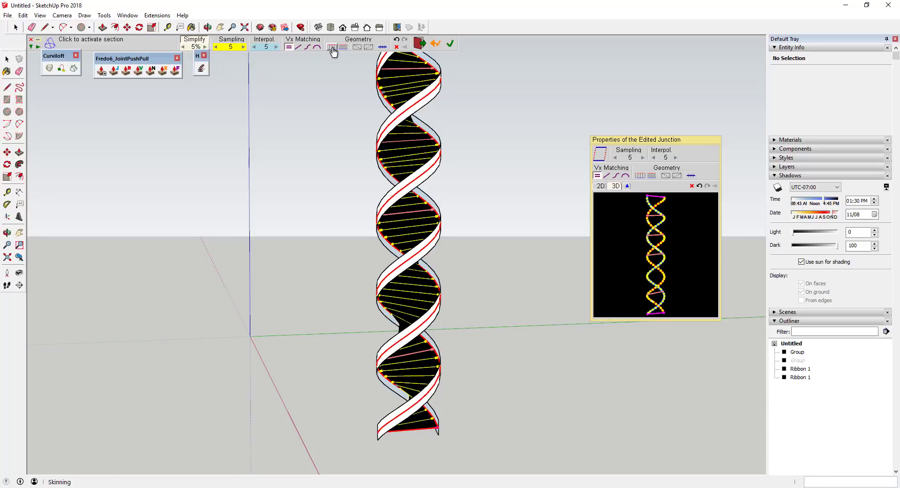
left_click(332, 49)
mouse_move(410, 82)
middle_mouse_down()
mouse_move(424, 176)
mouse_move(417, 97)
middle_mouse_up()
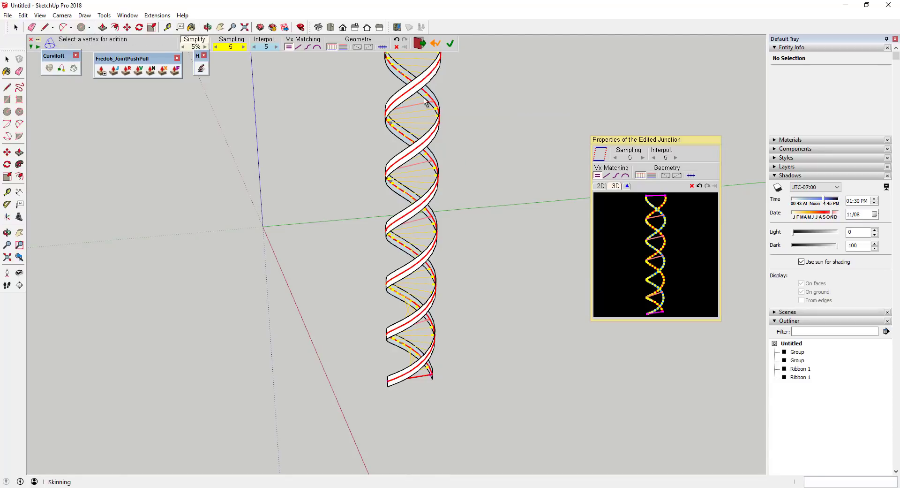
scroll(463, 116, "down", 3)
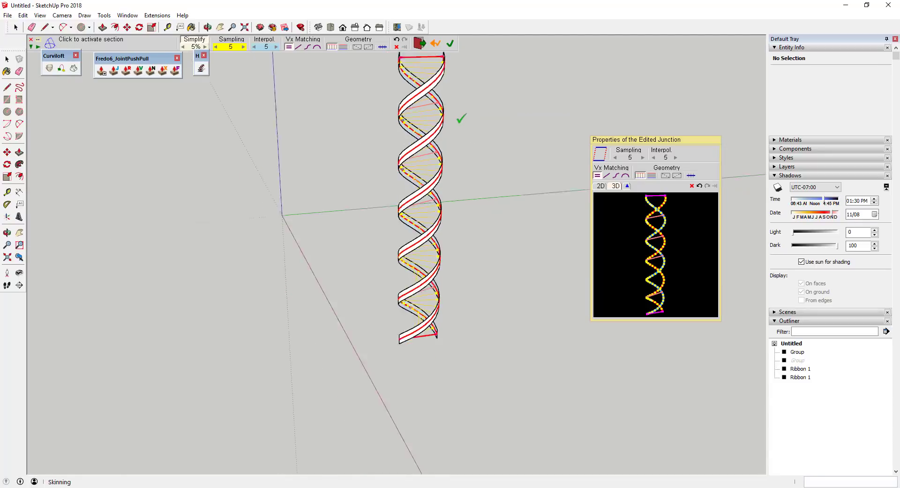
scroll(440, 101, "up", 3)
middle_click_drag(460, 107, 436, 103)
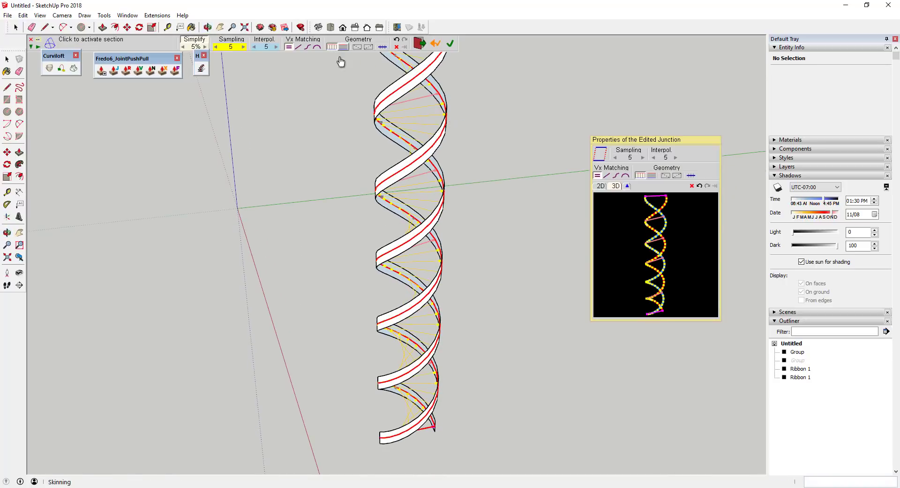
left_click(537, 145)
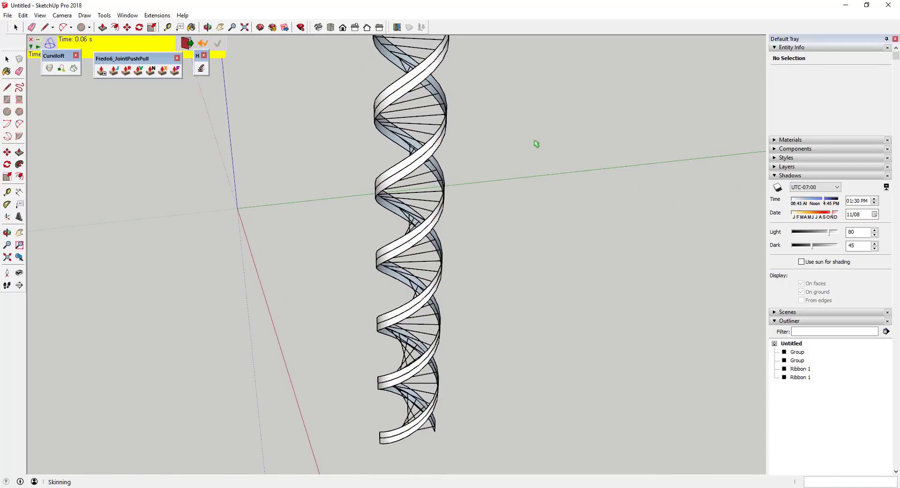
Select the generated group of connecting lines and examine it from the side and from above.
middle_click_drag(406, 157, 496, 96)
key("space")
left_click(420, 128)
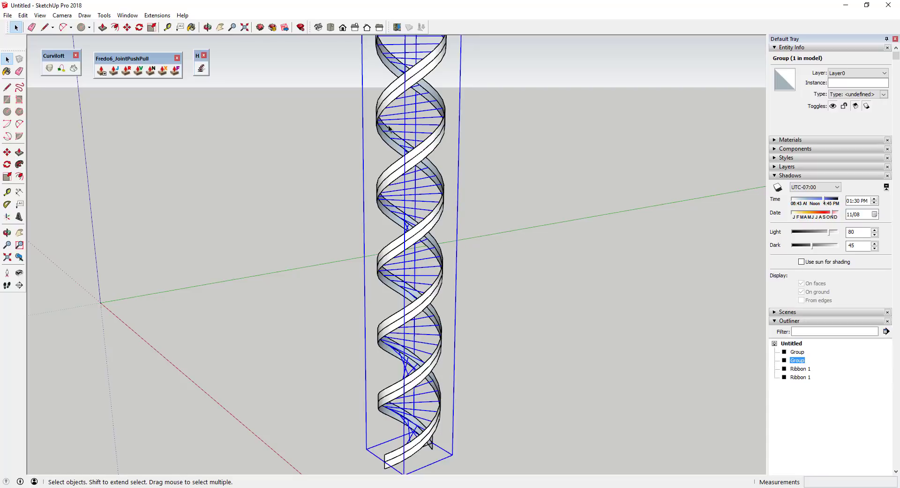
scroll(471, 116, "down", 5)
middle_click_drag(471, 115, 451, 143)
scroll(451, 143, "up", 5)
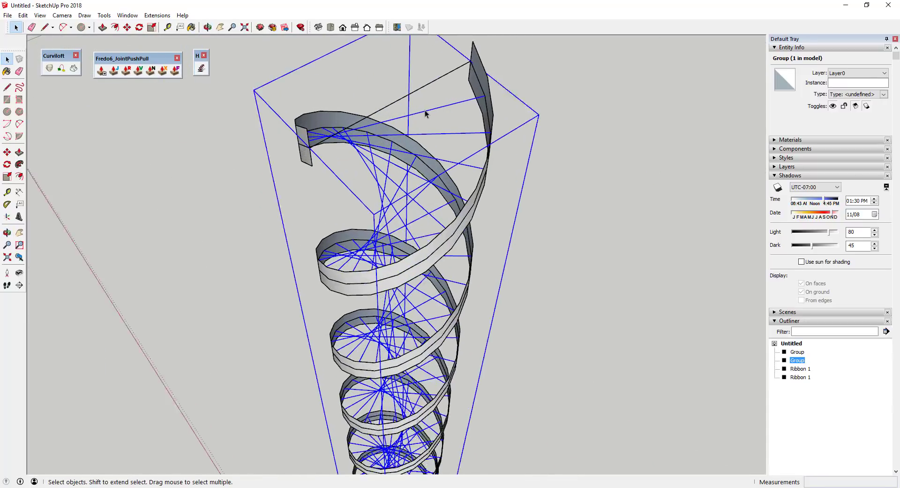
middle_click_drag(425, 112, 453, 111)
scroll(454, 111, "down", 3)
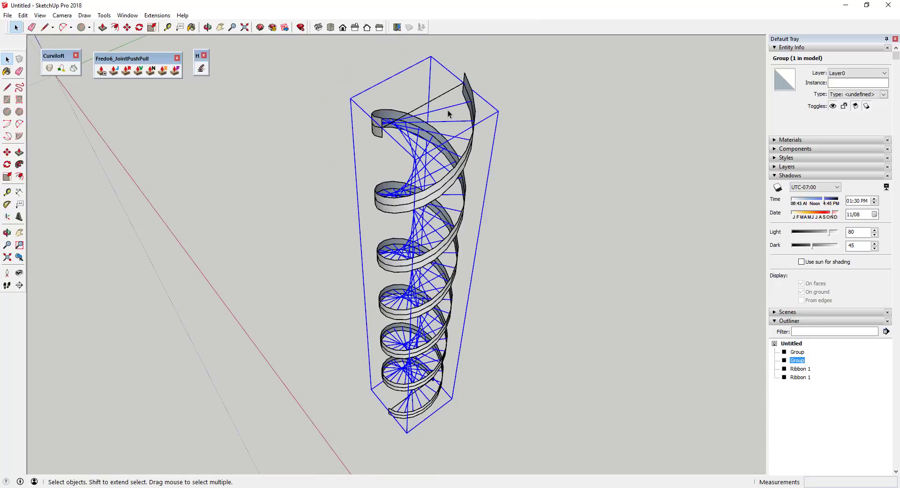
Open the connecting-line group for editing and select all of its edges.
left_click(449, 113)
left_click(446, 116)
middle_click_drag(511, 105, 535, 111)
double_click(467, 109)
key("ctrl+a")
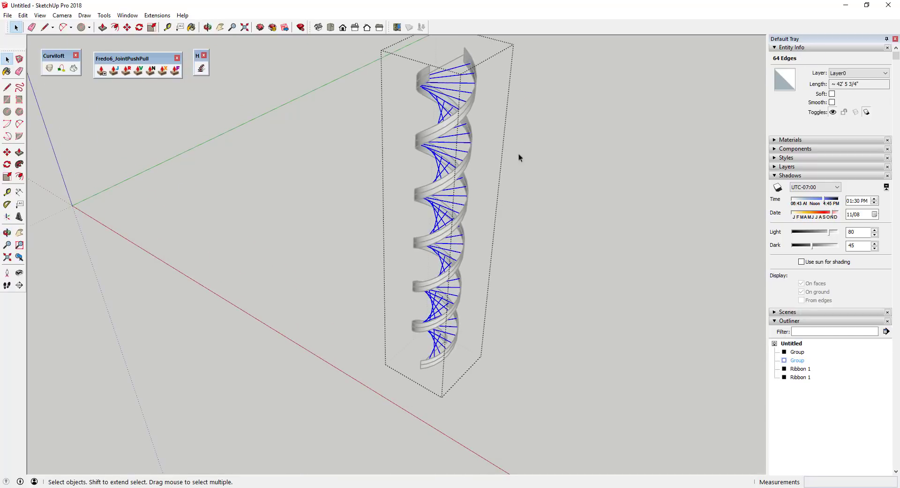
Convert the selected edges to grouped cylinders with a 1/2" diameter and a precision of 12.
left_click(84, 15)
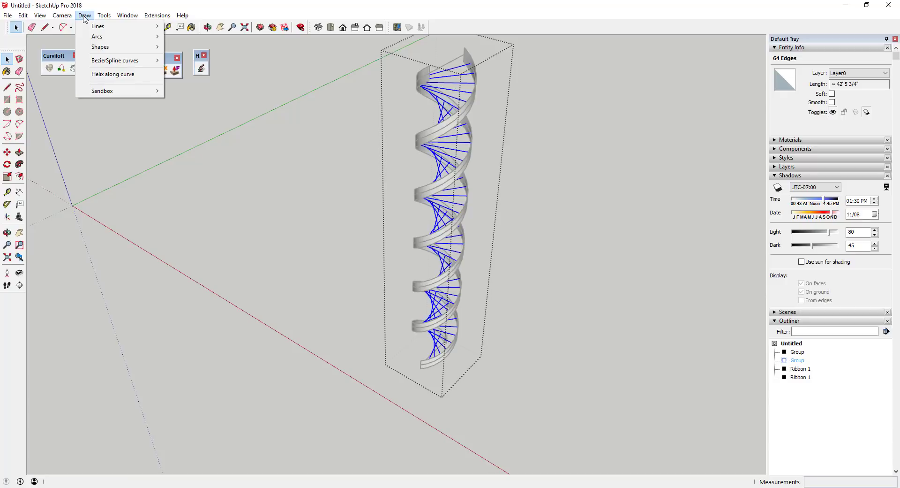
mouse_move(102, 16)
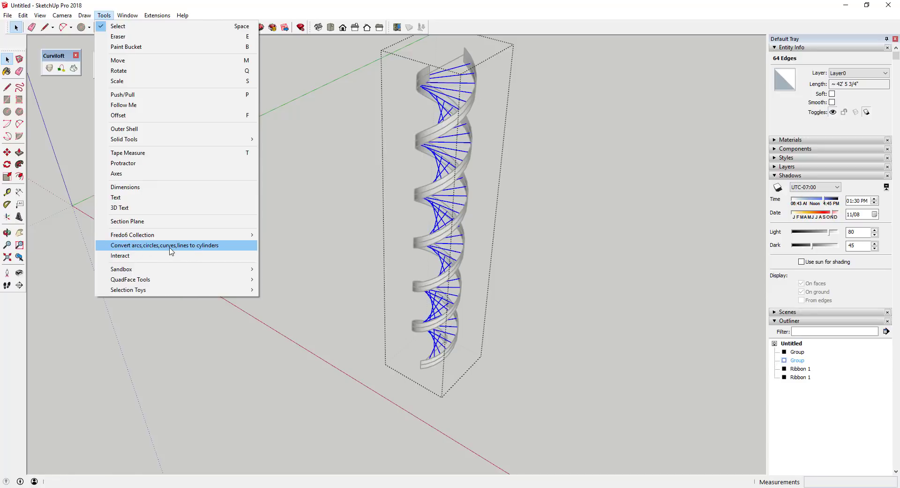
left_click(199, 250)
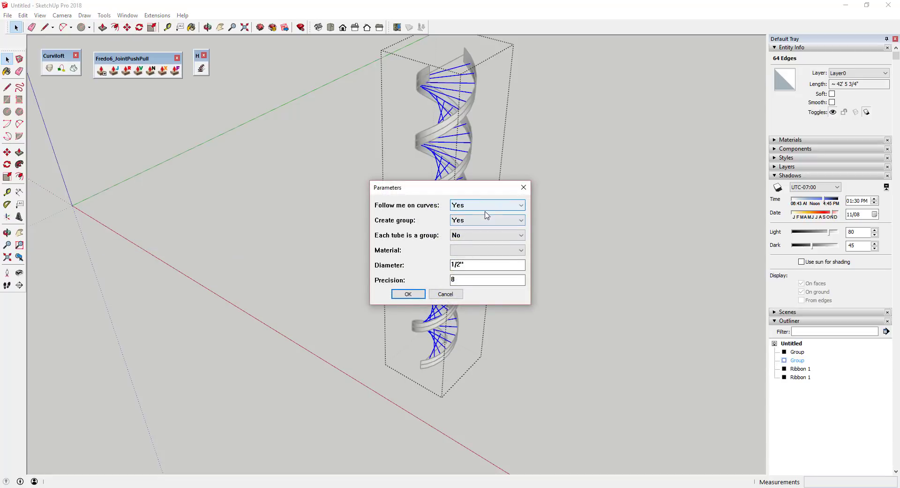
left_click_drag(440, 187, 602, 137)
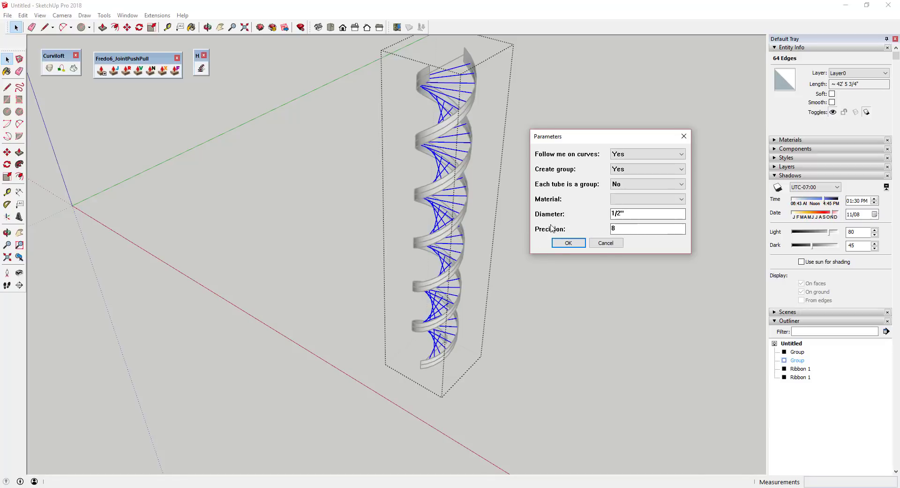
double_click(632, 229)
type("12")
left_click(568, 243)
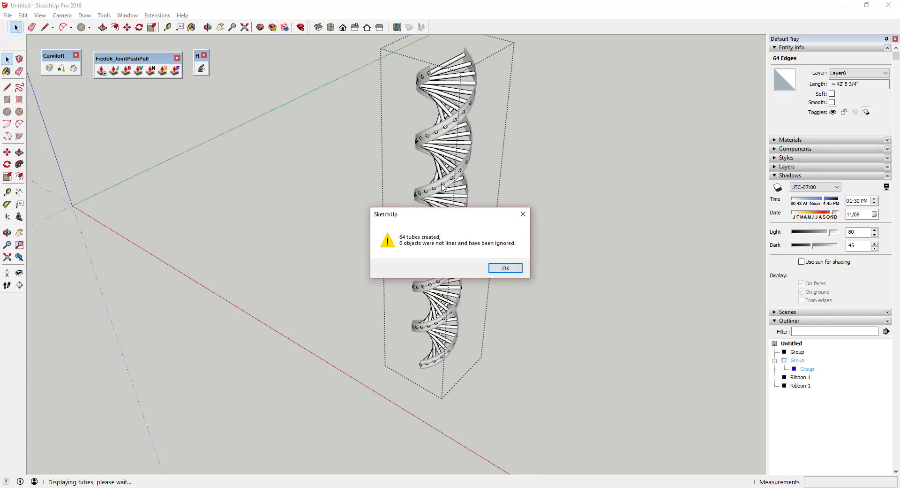
left_click(507, 267)
Leave the group and examine the tubes between the ribbons, especially where their ends meet the ribbon faces.
left_click(510, 285)
middle_click_drag(502, 286, 567, 254)
left_click_drag(568, 254, 362, 238)
key("space")
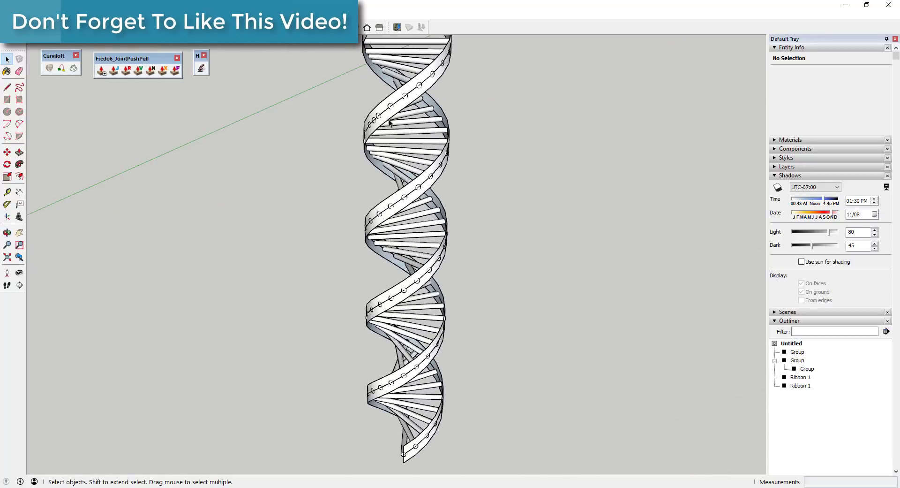
scroll(474, 108, "down", 5)
scroll(474, 109, "up", 2)
middle_click_drag(444, 130, 446, 78)
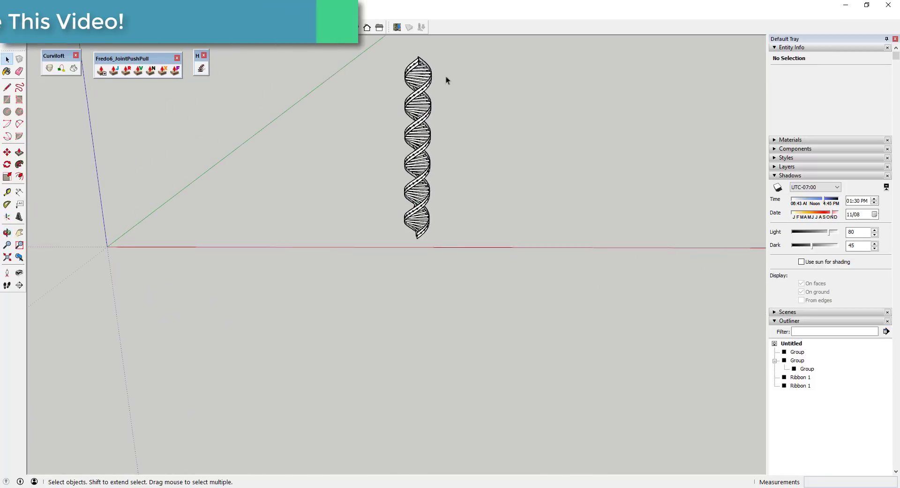
scroll(447, 84, "up", 4)
scroll(440, 135, "down", 1)
scroll(405, 251, "up", 5)
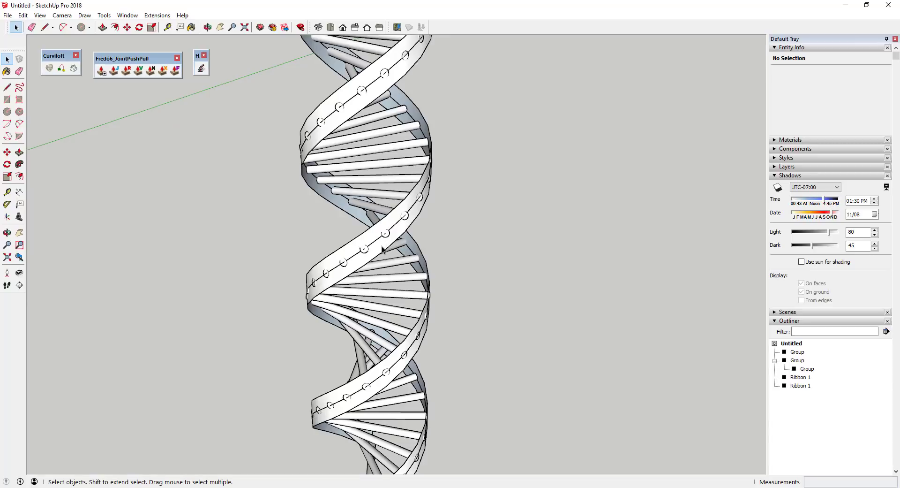
scroll(389, 238, "up", 2)
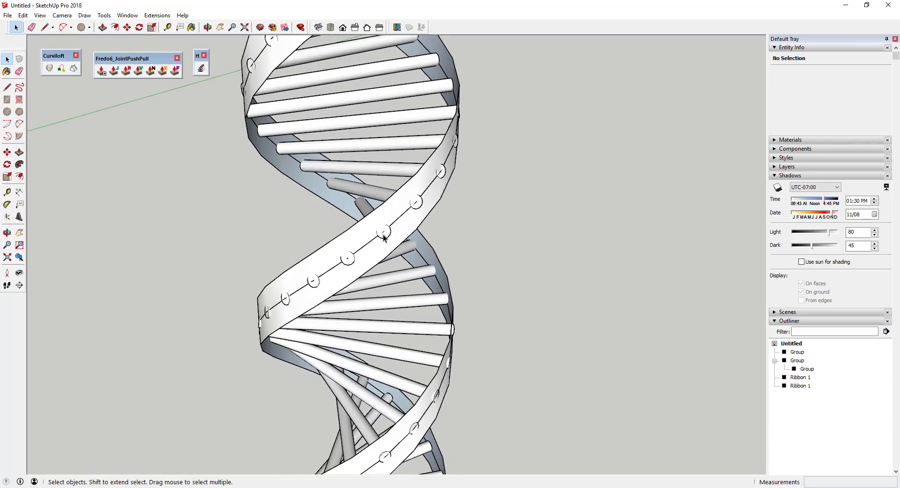
mouse_move(384, 245)
middle_mouse_down()
mouse_move(452, 227)
mouse_move(679, 209)
mouse_move(421, 217)
middle_mouse_up()
scroll(395, 246, "down", 2)
Open the ribbon group that passes in front for editing and select its curved surface.
left_click(397, 239)
scroll(397, 239, "down", 2)
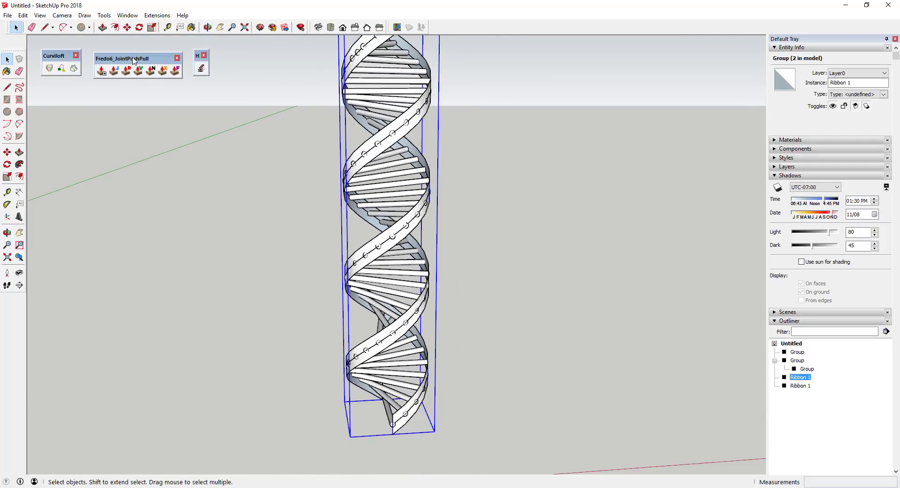
left_click_drag(134, 60, 132, 55)
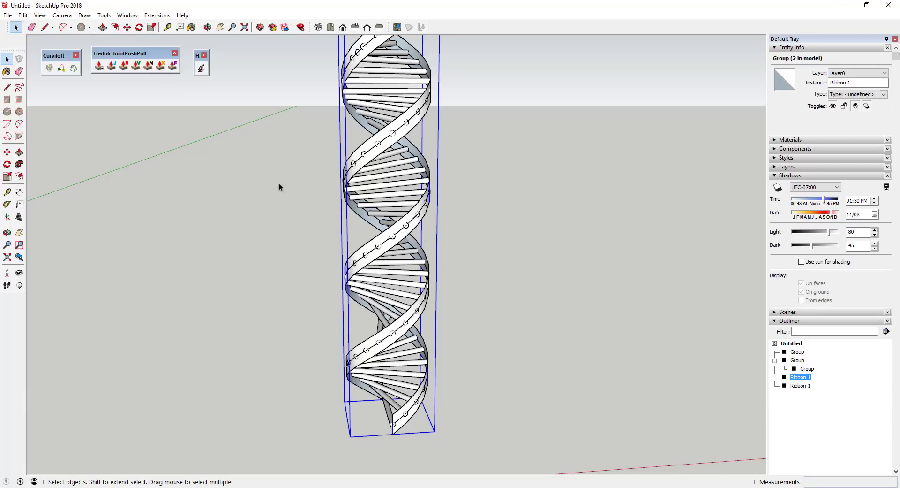
scroll(412, 224, "up", 4)
double_click(410, 229)
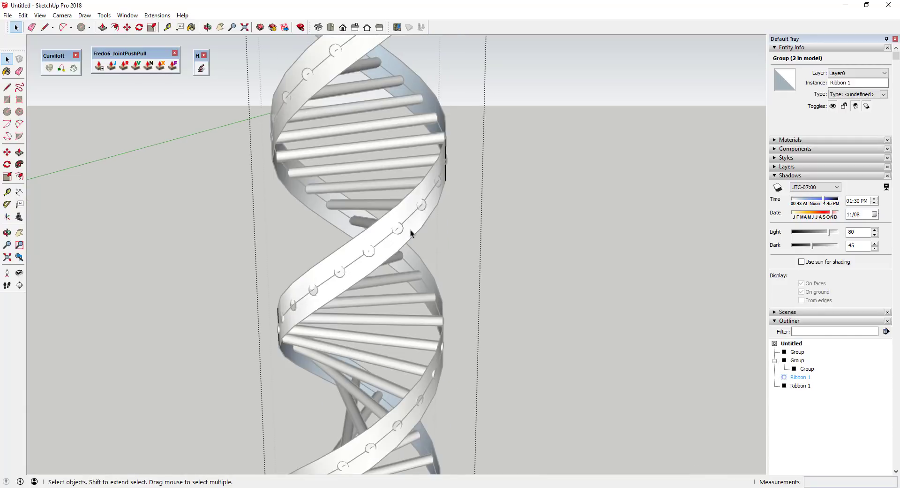
left_click(410, 229)
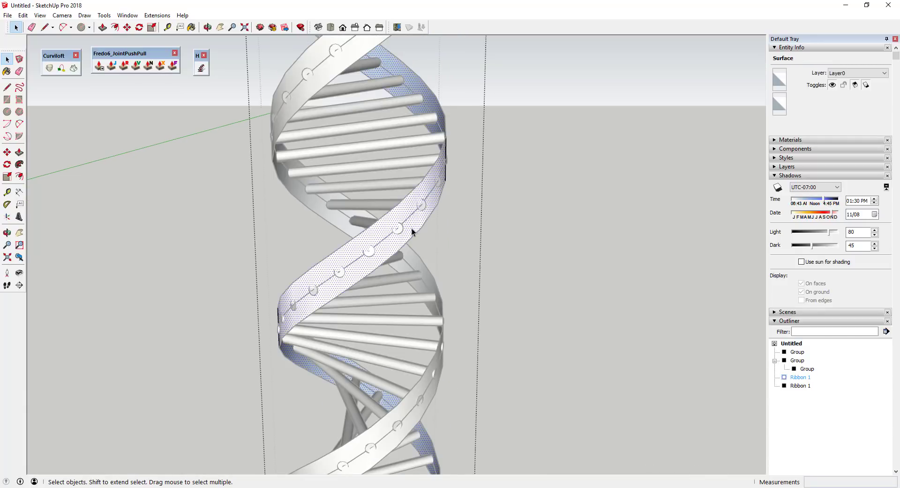
Thicken the selected ribbon surface freehand by about 7 1/2" with Joint Push Pull.
left_click(109, 67)
left_click(113, 69)
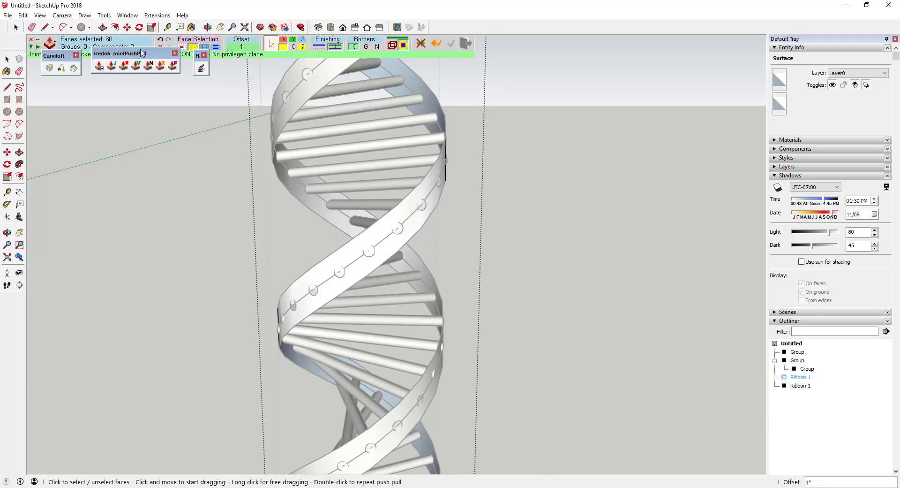
left_click_drag(142, 52, 141, 67)
left_click_drag(411, 230, 576, 255)
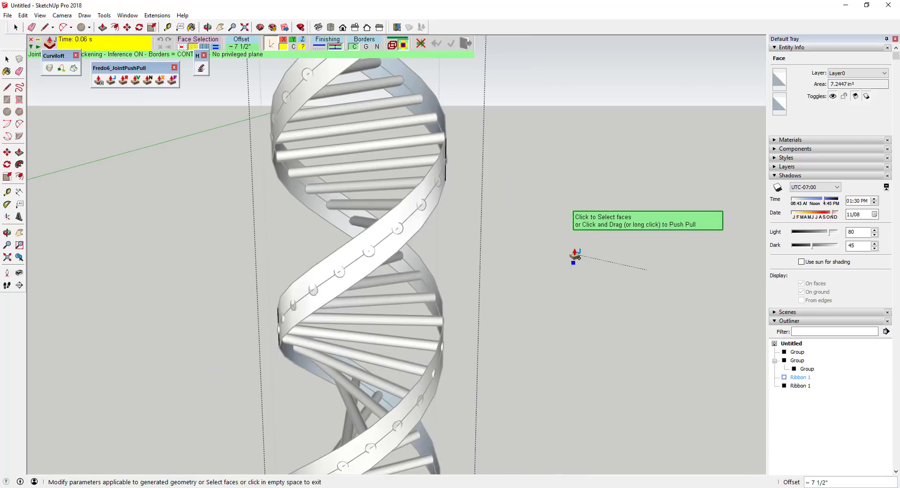
Set the Joint Push Pull offset of the ribbon to 1" and check the resulting thickness.
left_click(240, 47)
type("1")
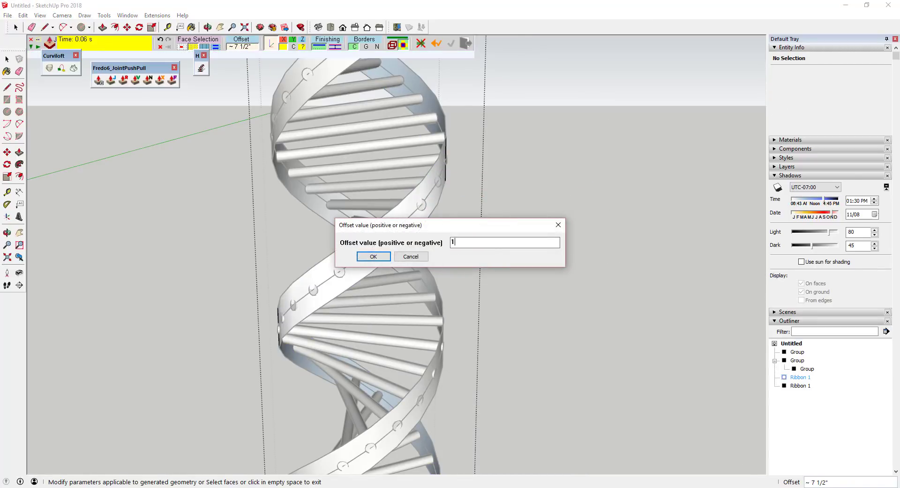
key("Return")
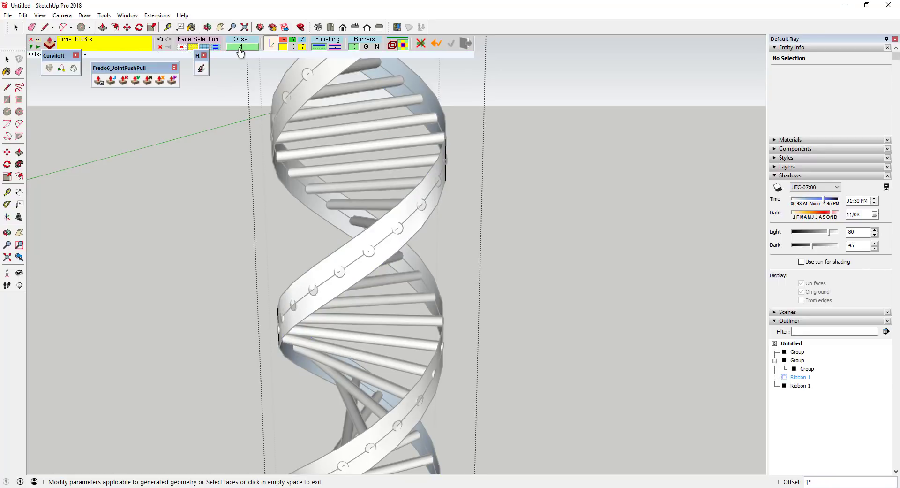
left_click_drag(198, 58, 194, 73)
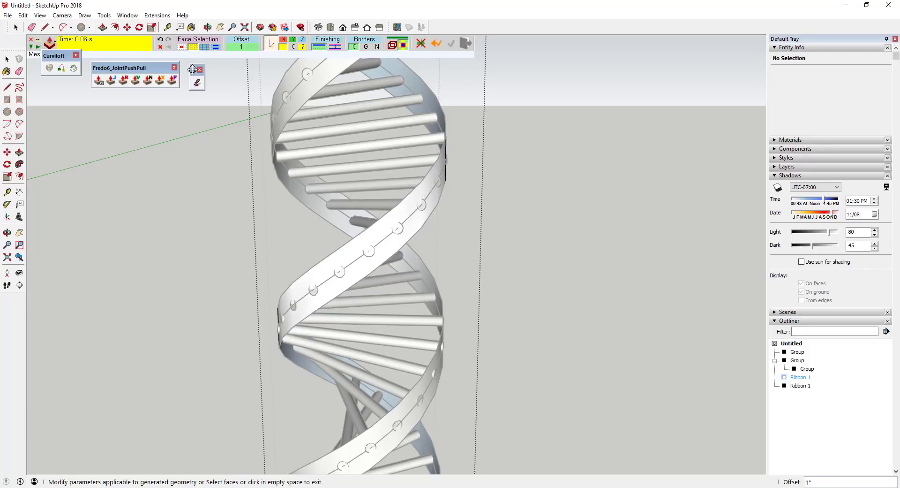
left_click(400, 208)
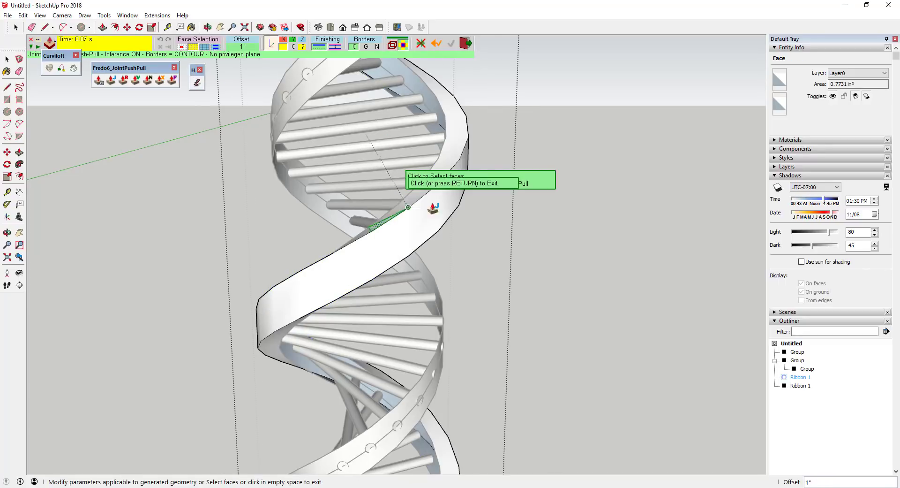
scroll(469, 180, "down", 3)
mouse_move(466, 182)
middle_mouse_down()
mouse_move(465, 198)
mouse_move(631, 191)
mouse_move(440, 187)
mouse_move(477, 195)
middle_mouse_up()
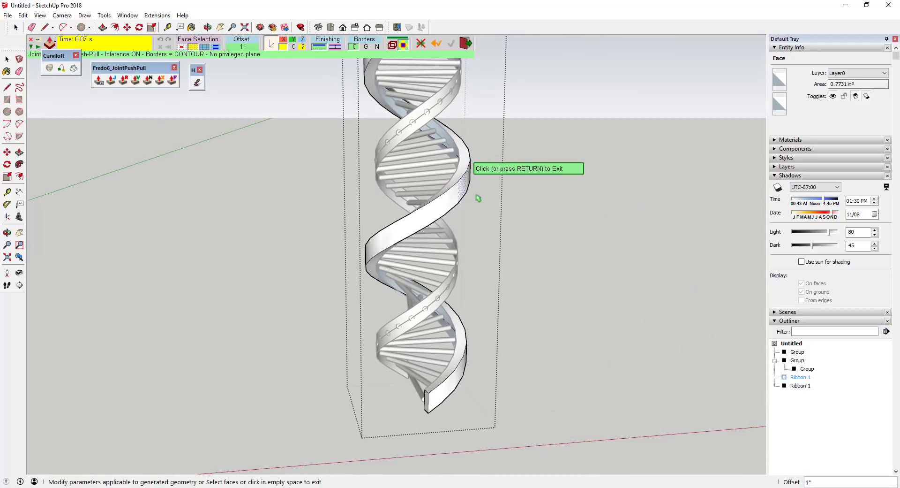
Set the ribbon's Joint Push Pull offset to 0.25" and inspect the thickened ribbon up close.
left_click(243, 48)
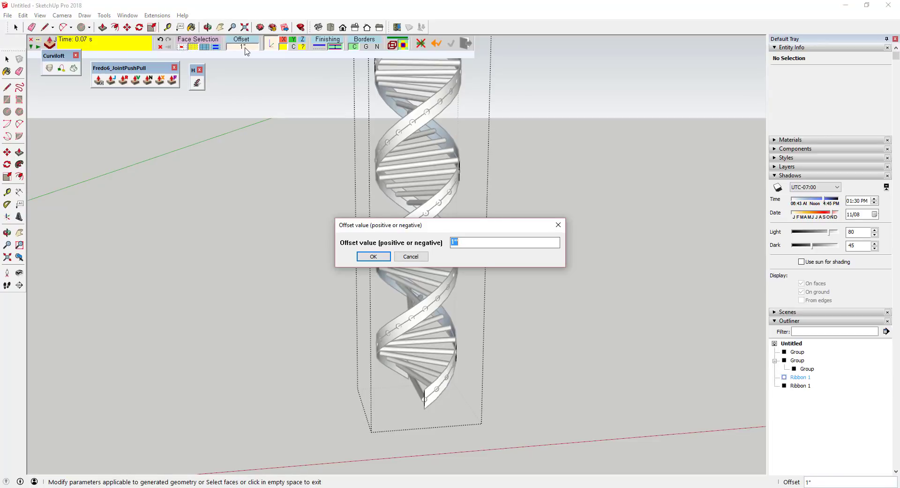
type(".25")
key("Return")
left_click(446, 206)
scroll(455, 205, "up", 5)
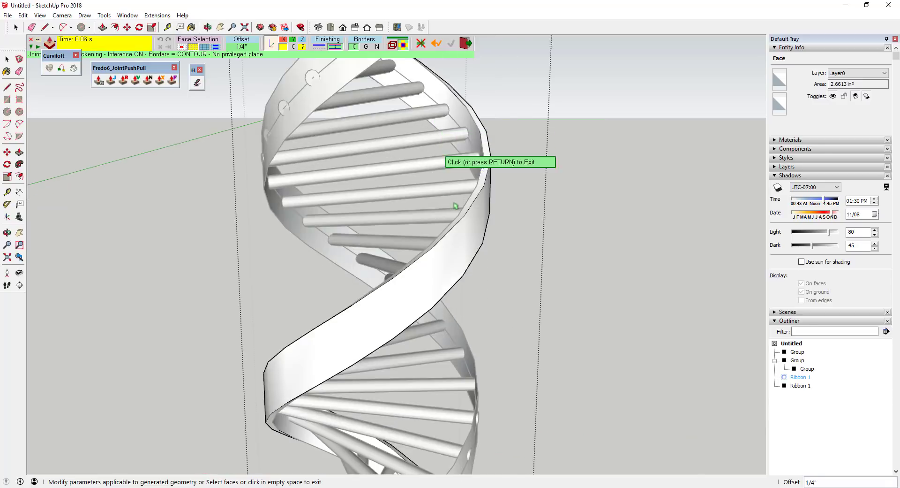
Finish thickening the first ribbon, open the other ribbon group for editing and select its curved surface.
scroll(455, 205, "up", 5)
scroll(474, 213, "down", 5)
scroll(490, 202, "up", 2)
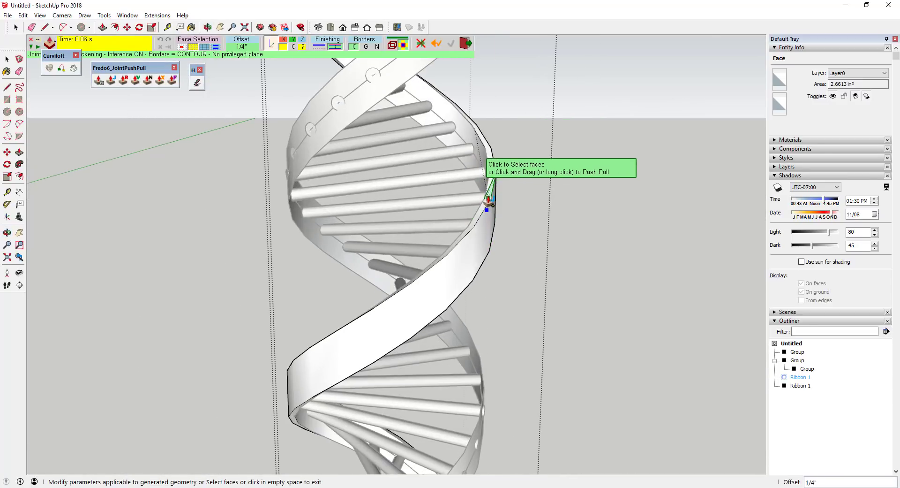
scroll(493, 197, "down", 6)
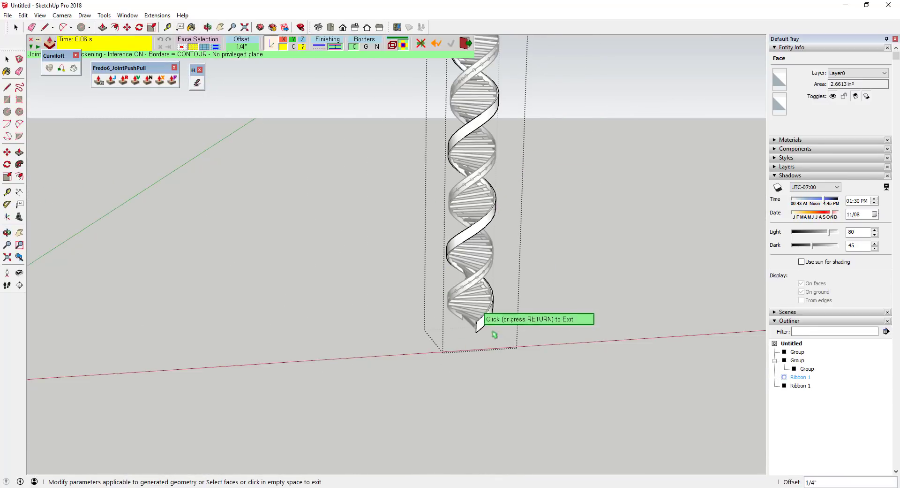
left_click(484, 168)
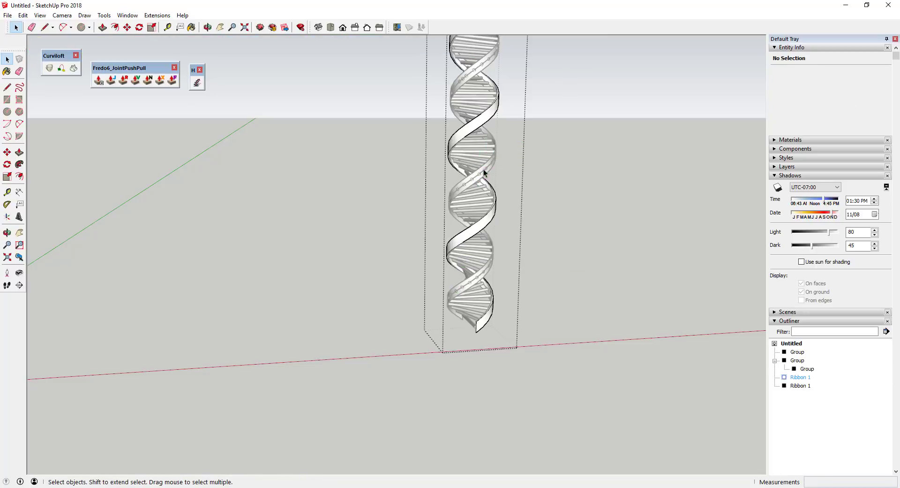
scroll(483, 169, "up", 5)
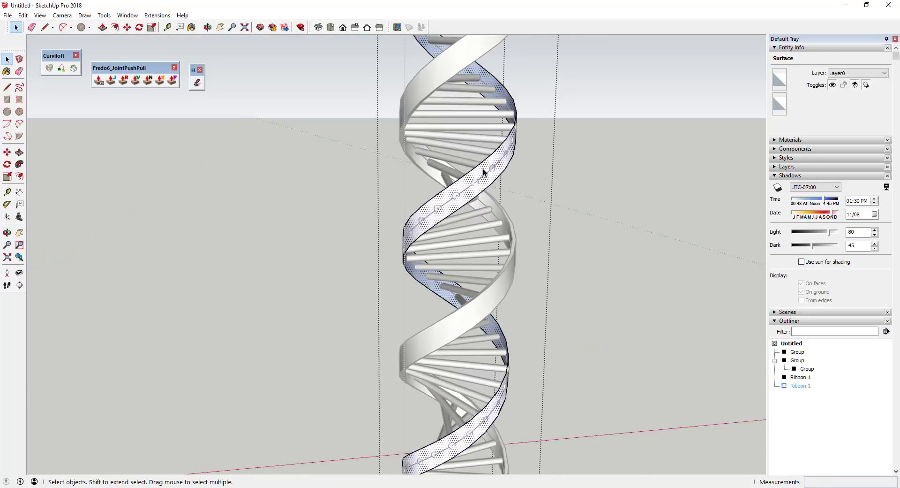
Thicken the second ribbon's selected surface by the same 1/4" with Joint Push Pull and leave the group.
left_click(113, 83)
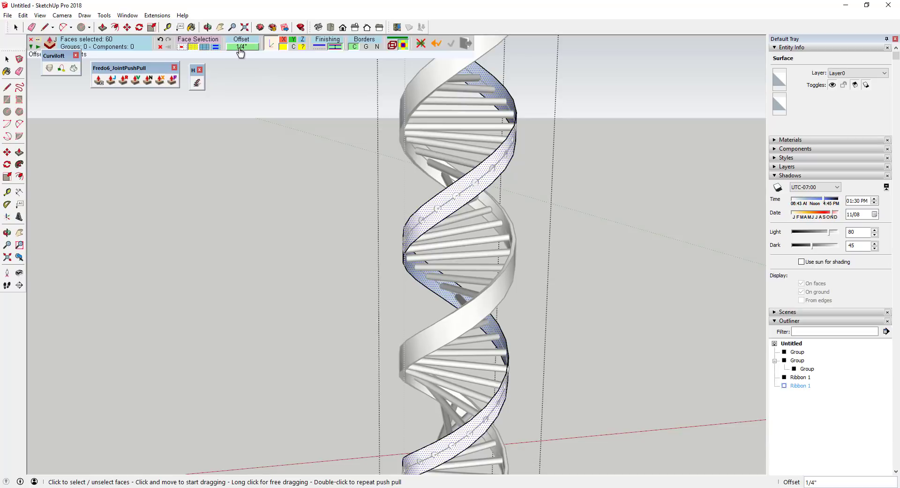
double_click(495, 164)
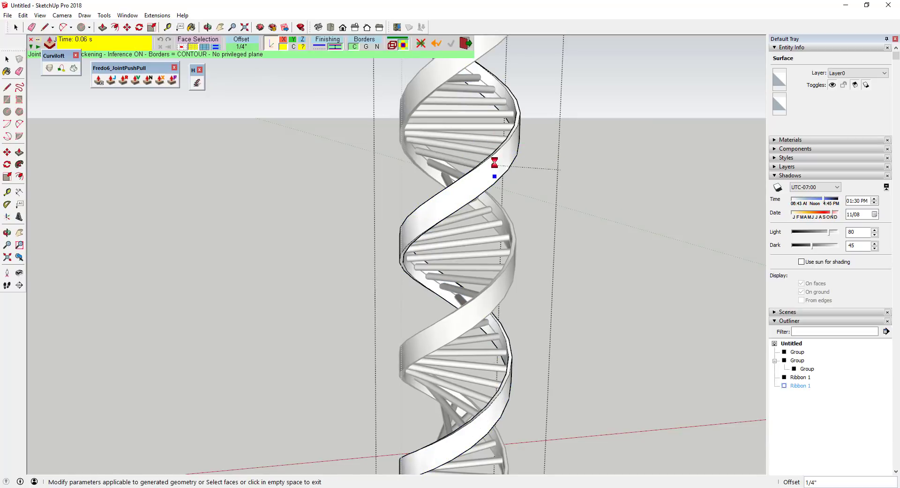
left_click(573, 175)
Select the loose 60-segment curve running along the ribbon near the helix's lower end.
middle_click_drag(573, 175, 522, 181)
scroll(522, 181, "down", 6)
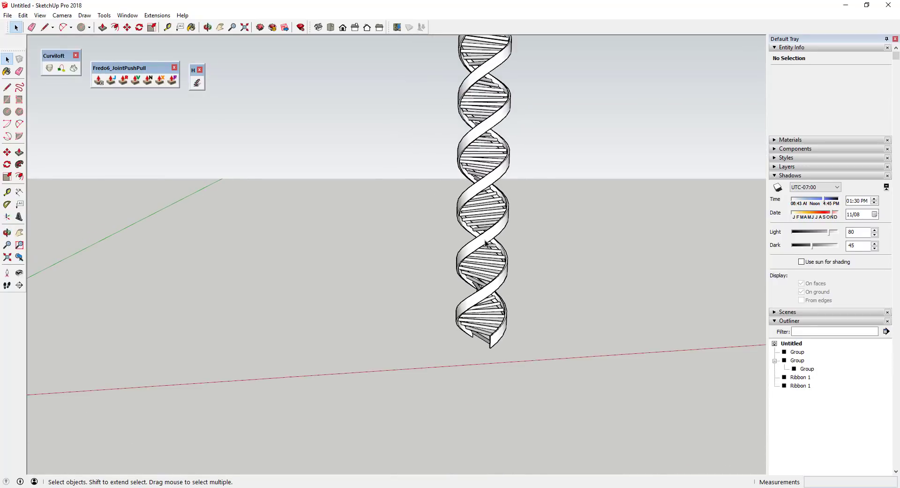
scroll(500, 296, "up", 3)
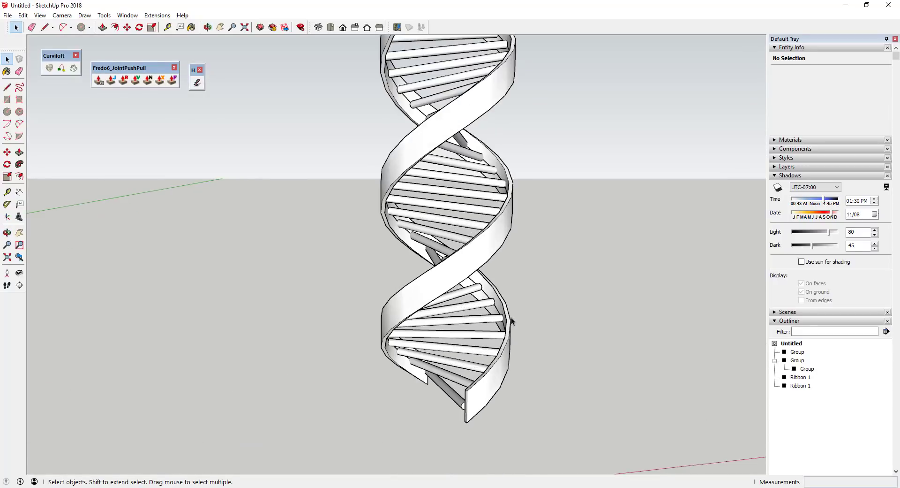
right_click(497, 296)
left_click(510, 120)
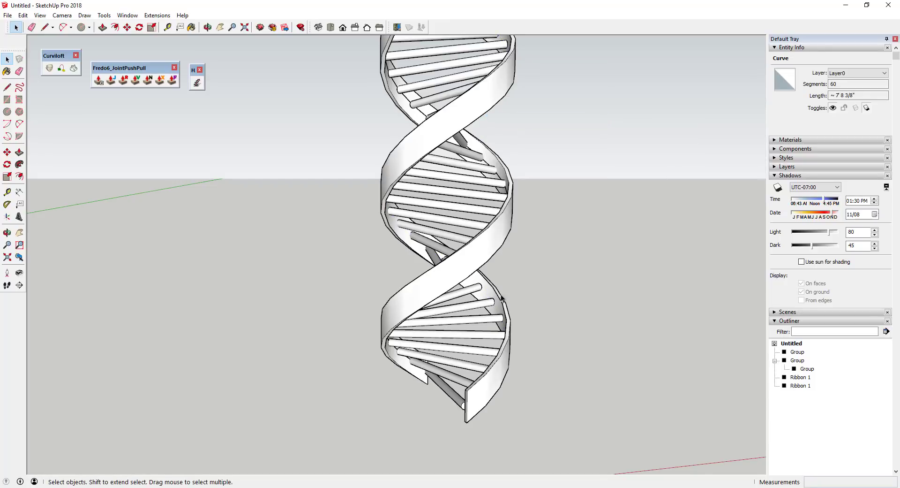
Examine the full double helix from several angles and distances, checking both thickened ribbons and the rungs.
scroll(501, 296, "down", 5)
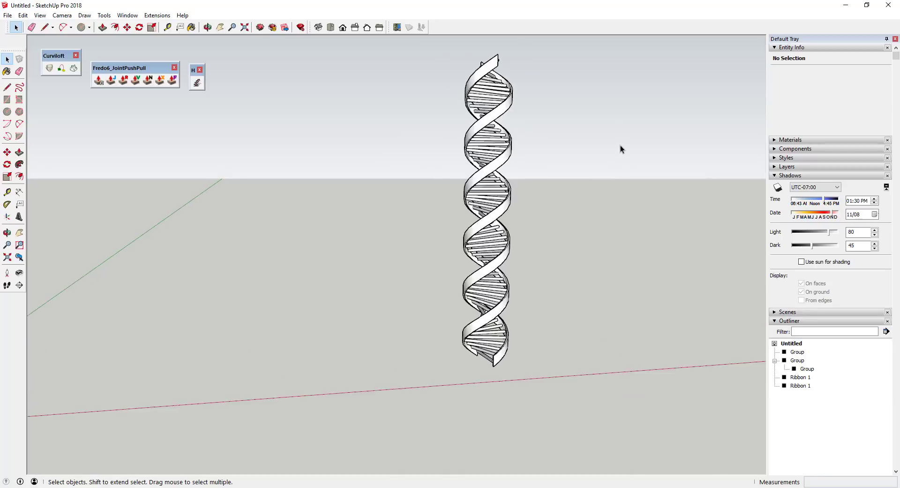
scroll(564, 255, "up", 2)
middle_click_drag(565, 255, 543, 384)
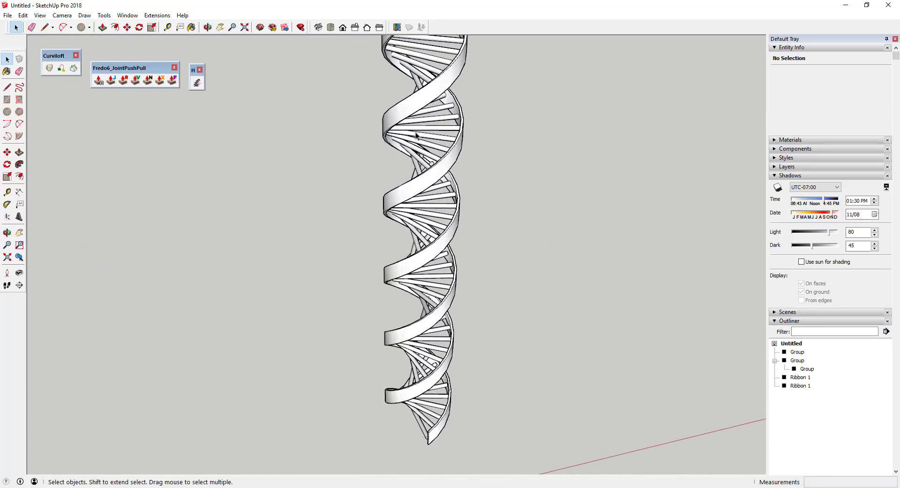
scroll(415, 136, "down", 2)
middle_click_drag(462, 245, 478, 201)
scroll(446, 184, "up", 4)
right_click(403, 187)
key("Escape")
scroll(465, 217, "down", 4)
scroll(425, 205, "up", 2)
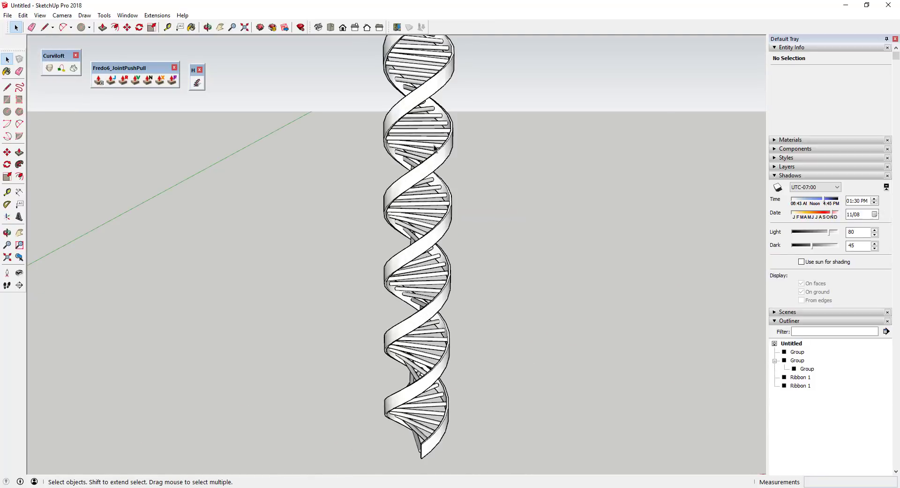
middle_click_drag(435, 148, 463, 149)
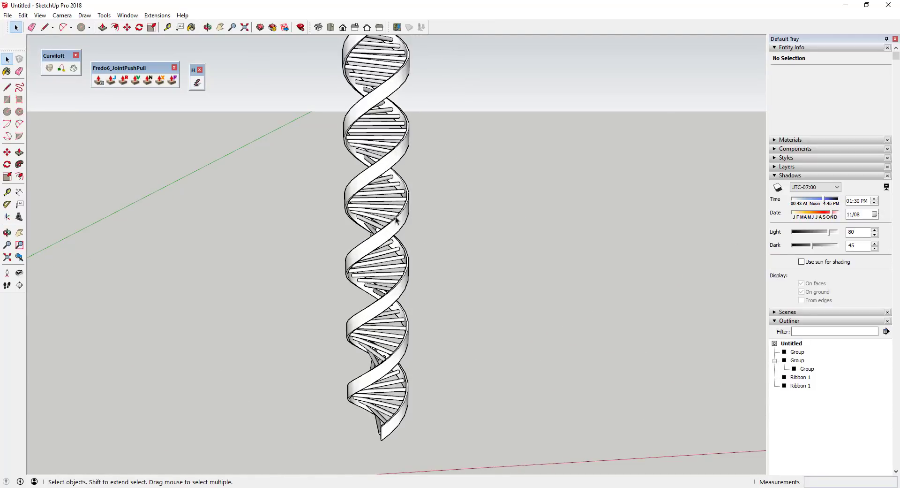